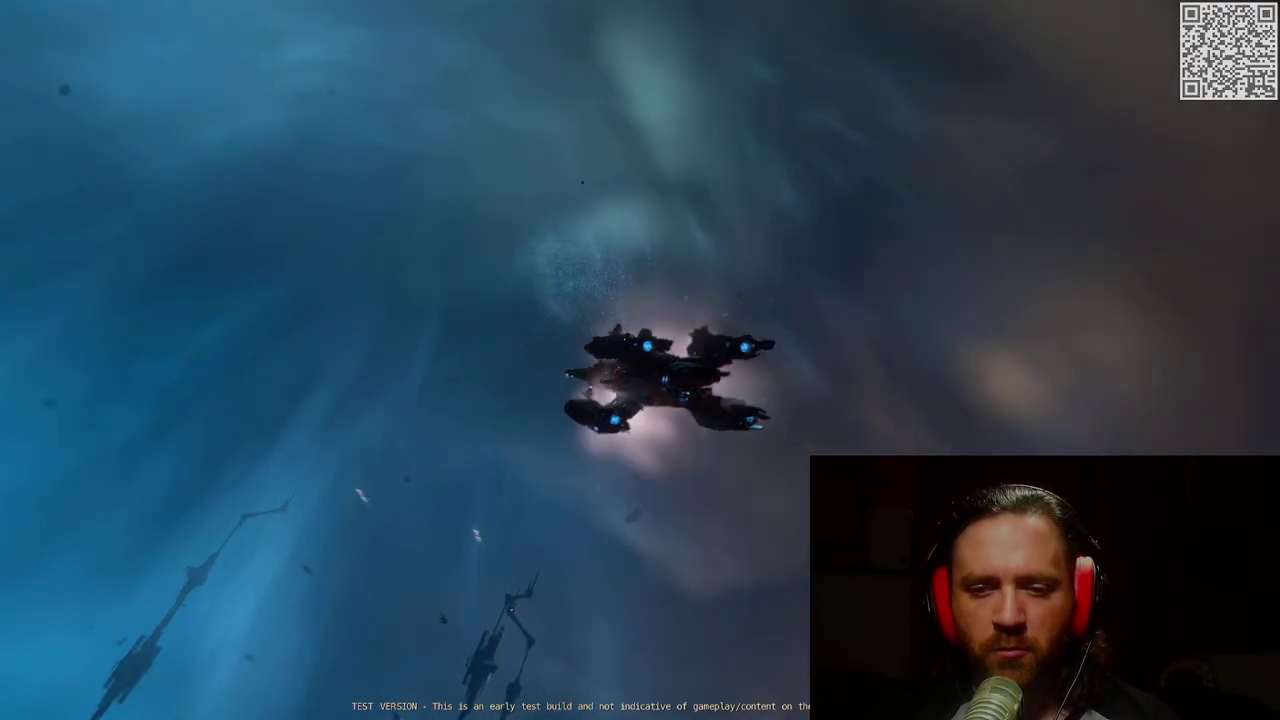
key(F4)
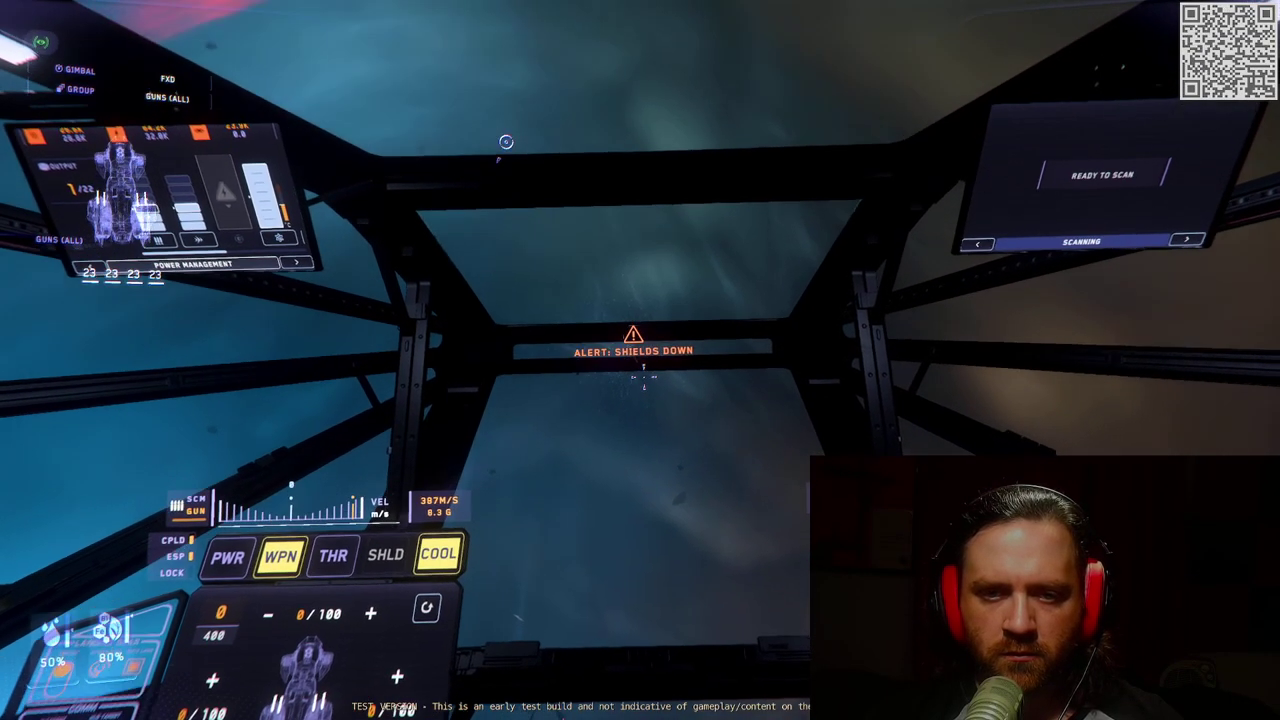
key(b)
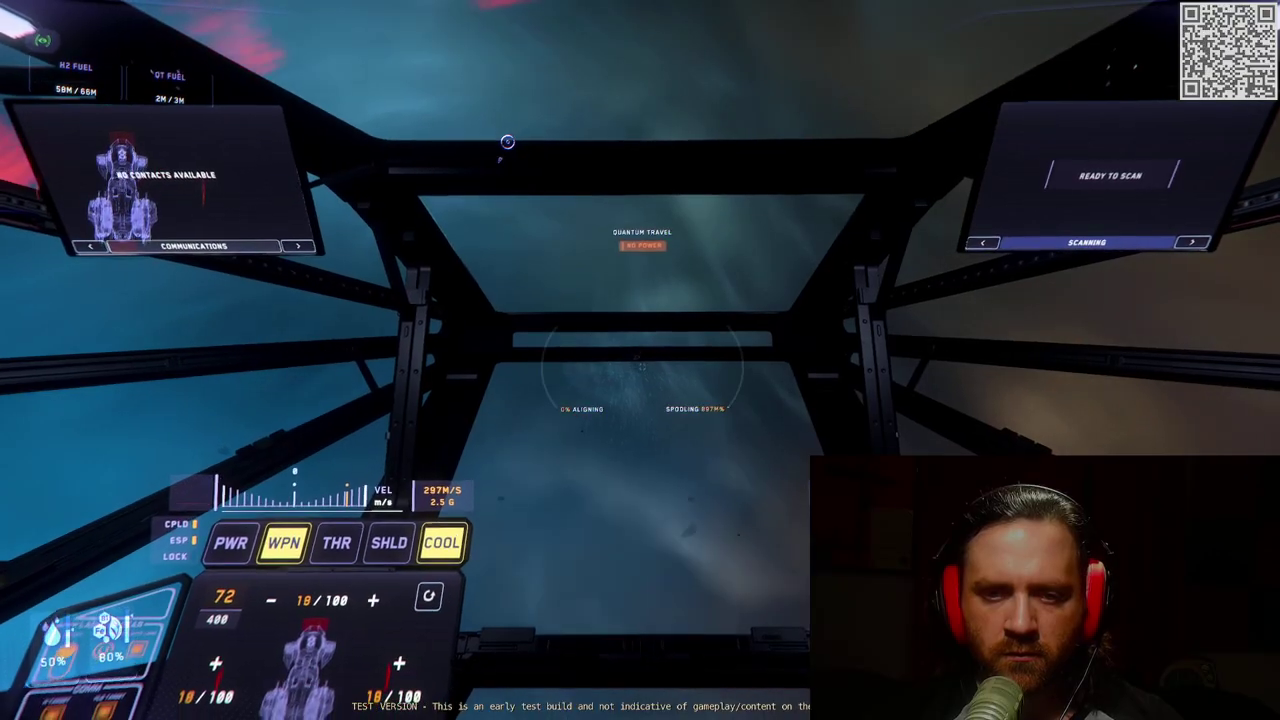
key(b)
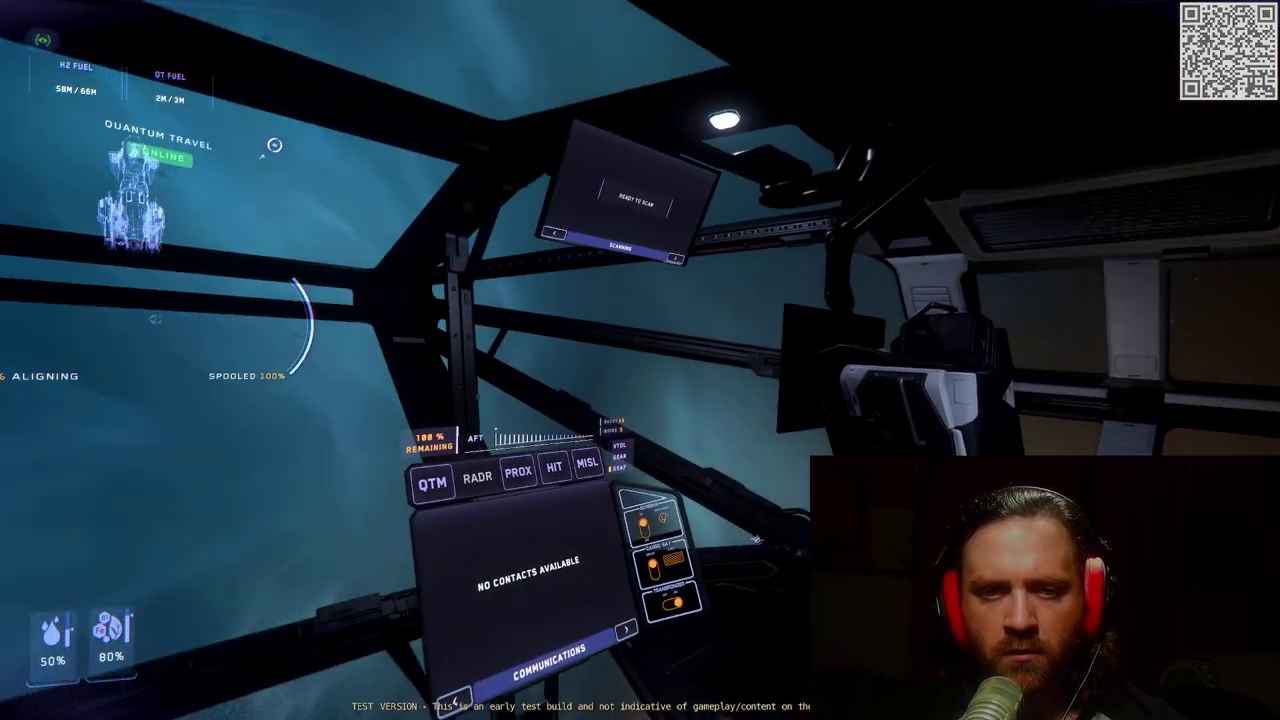
key(F4)
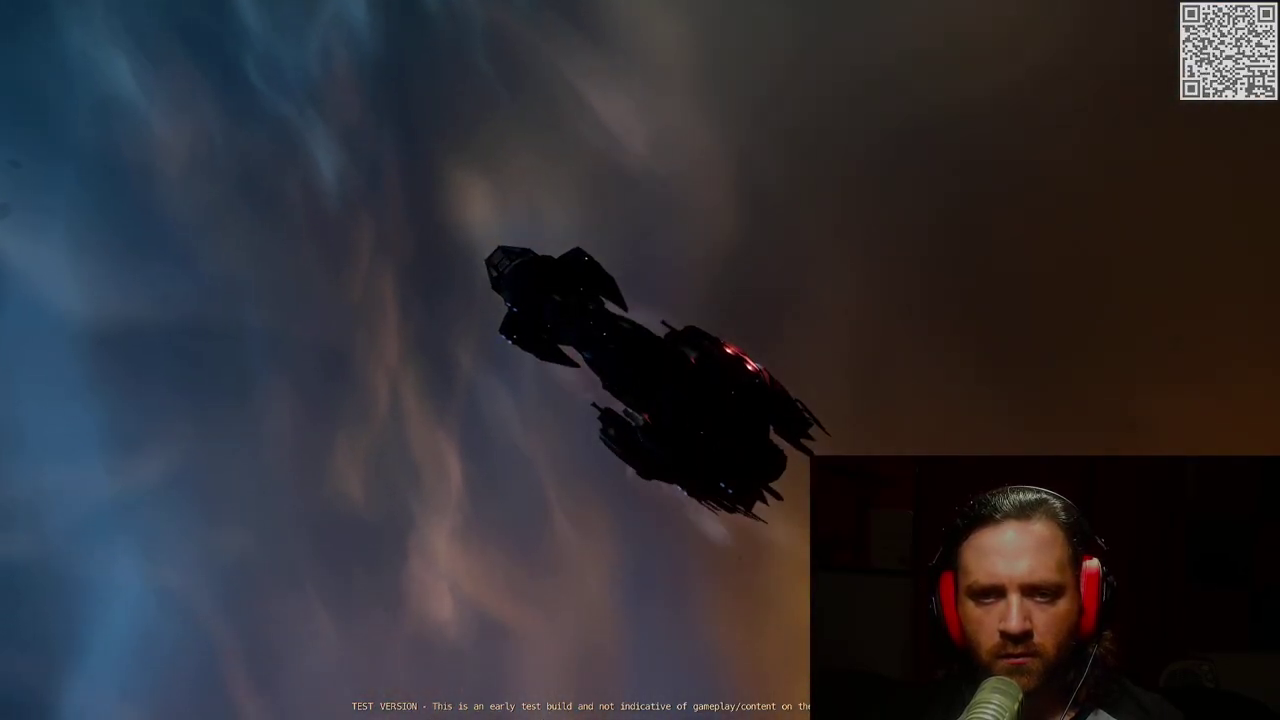
key(F4)
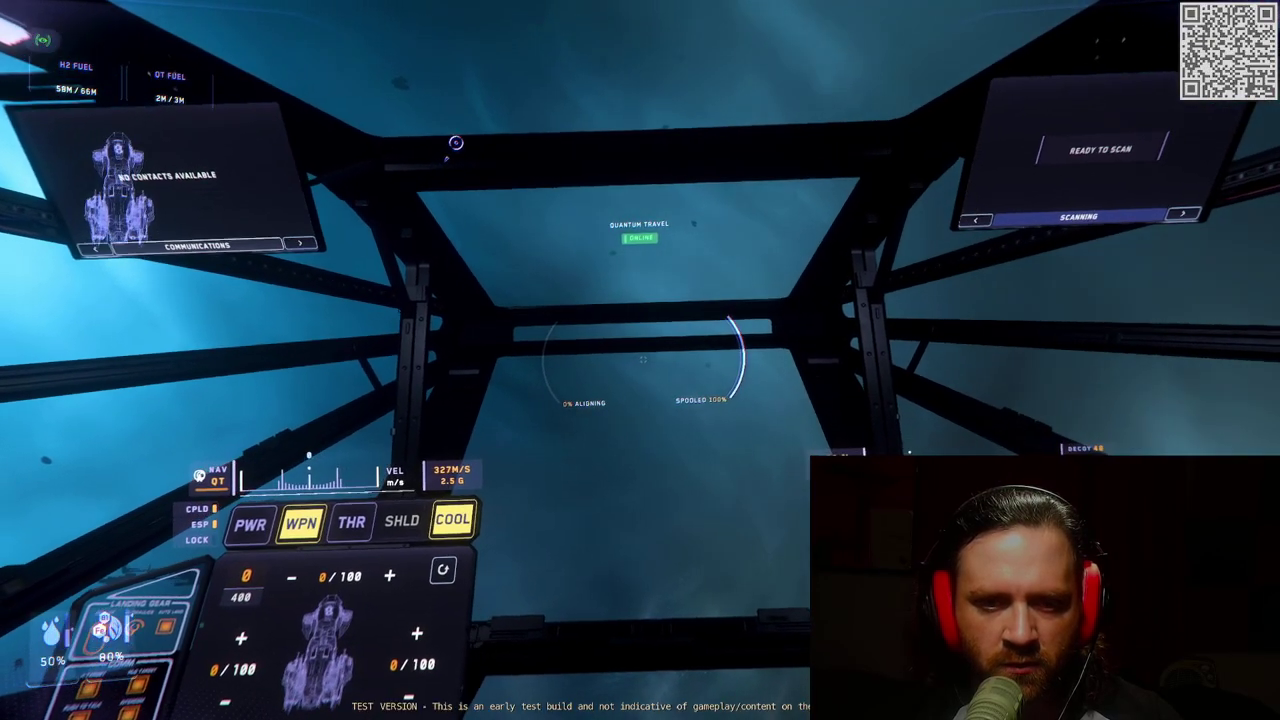
key(F4)
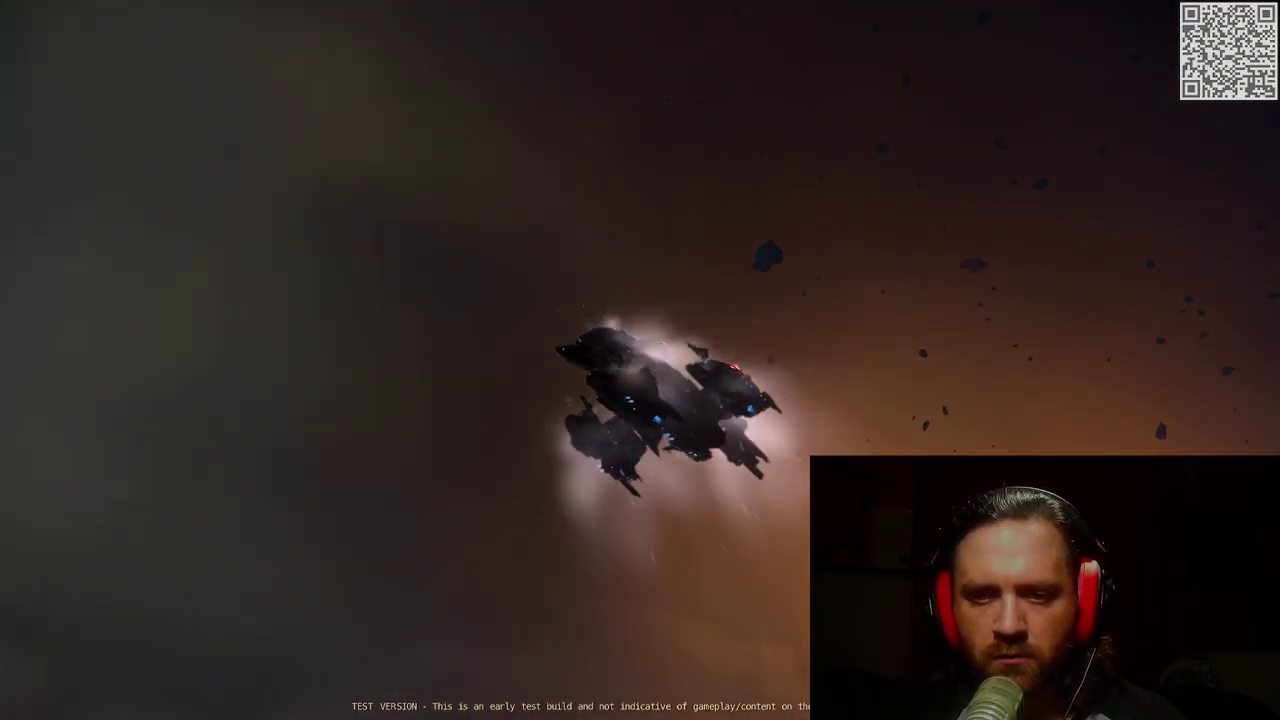
key(F4)
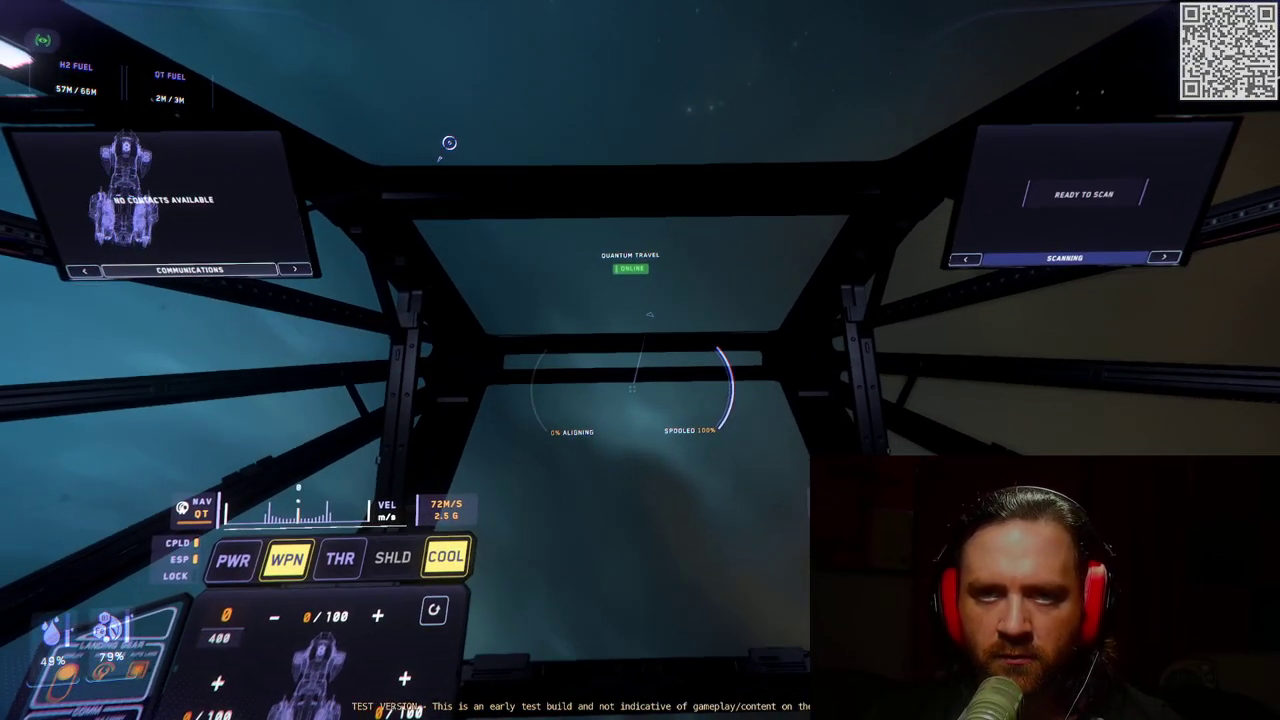
key(F4)
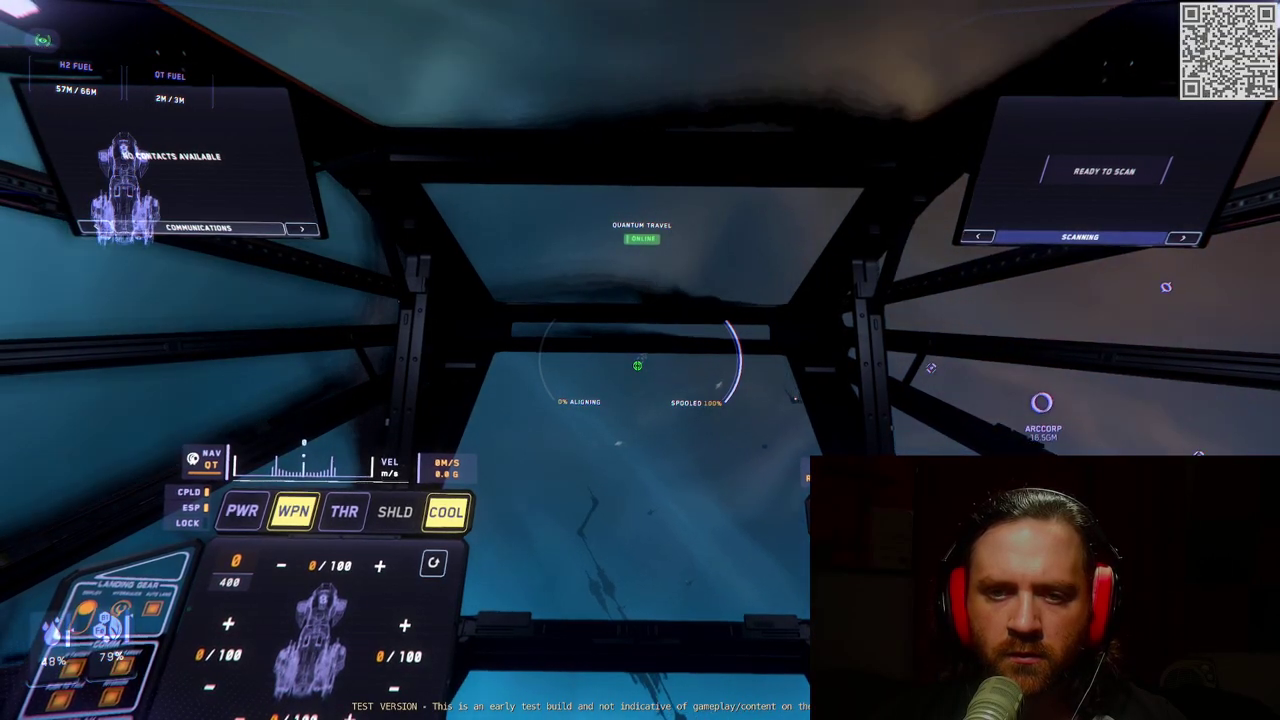
scroll(638, 358, up, 5)
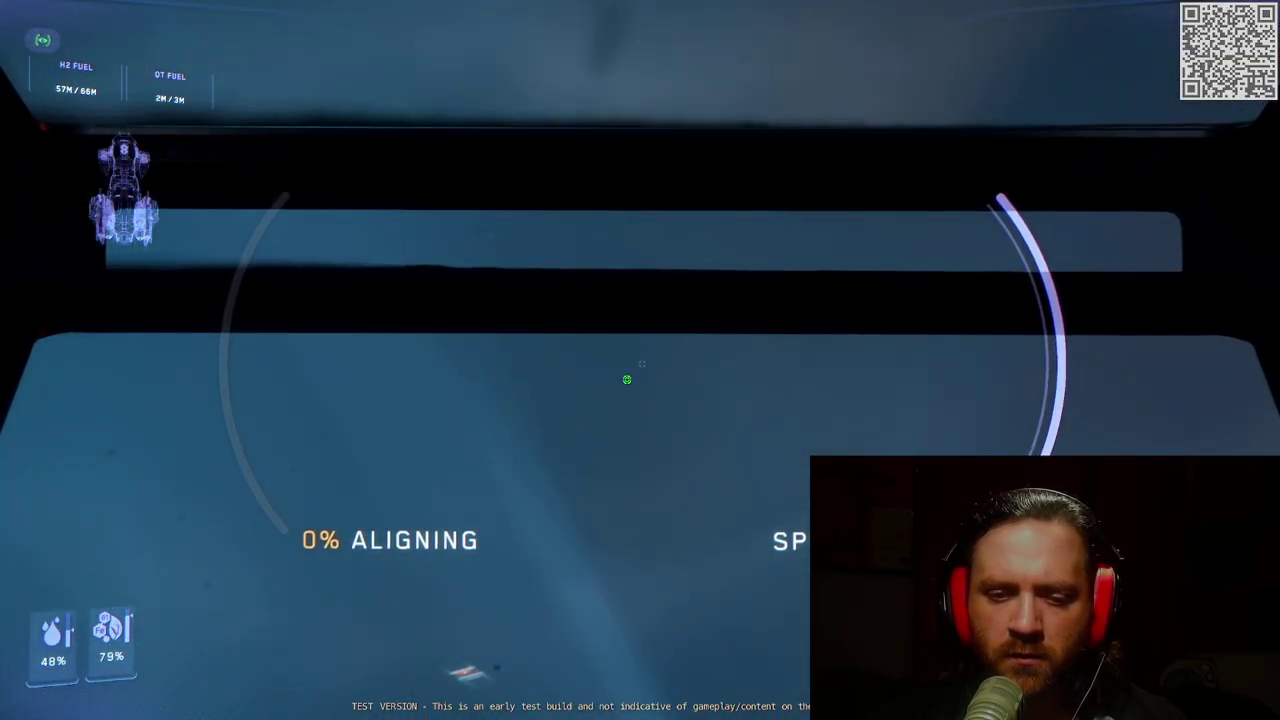
scroll(627, 380, down, 5)
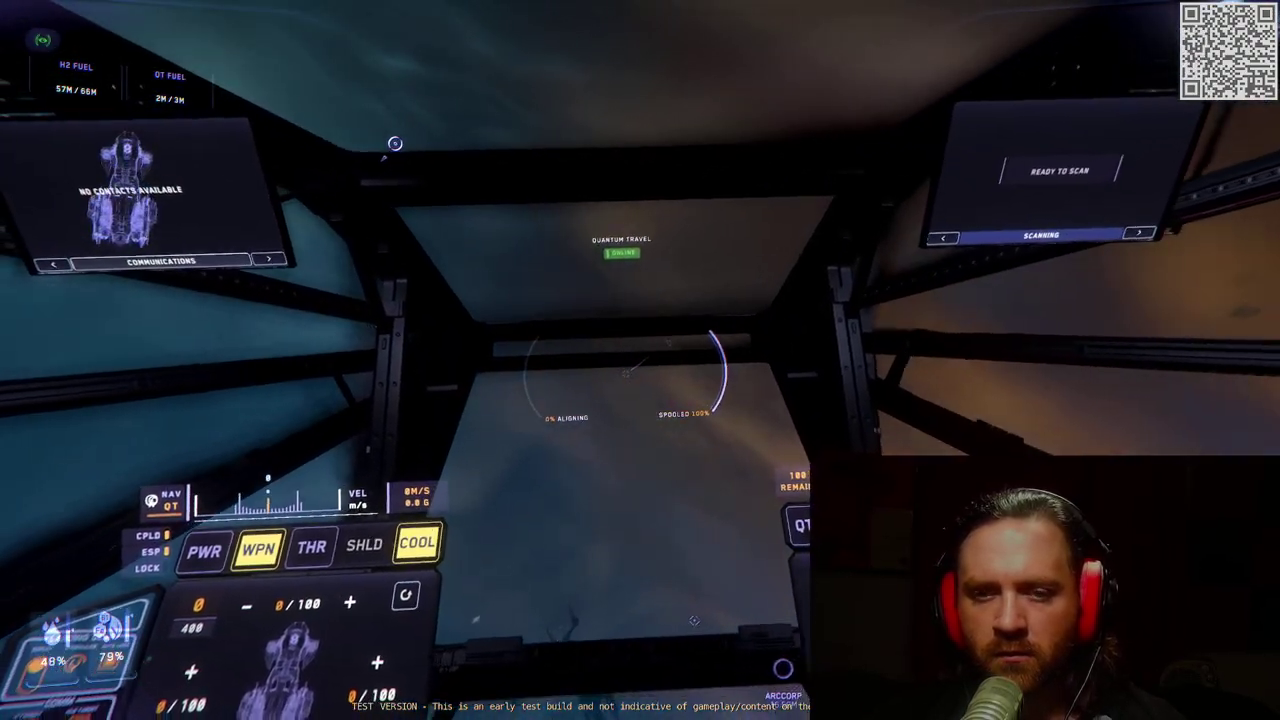
key(b)
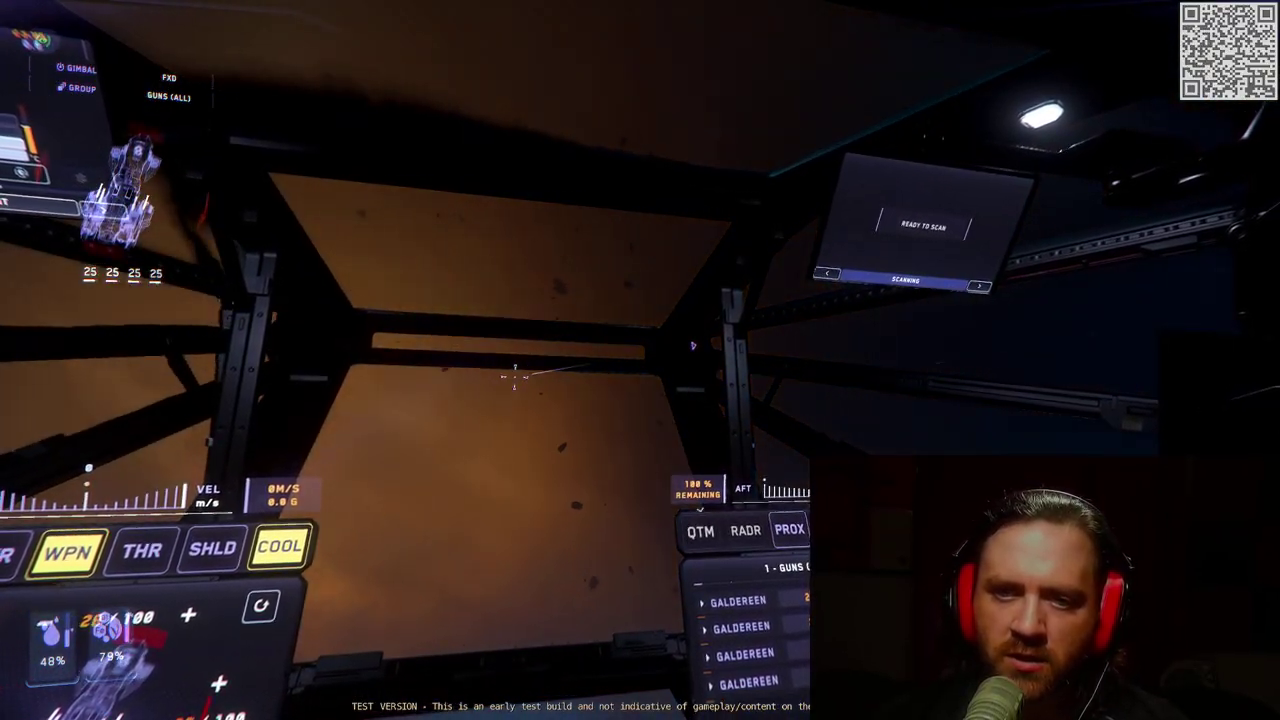
key(b)
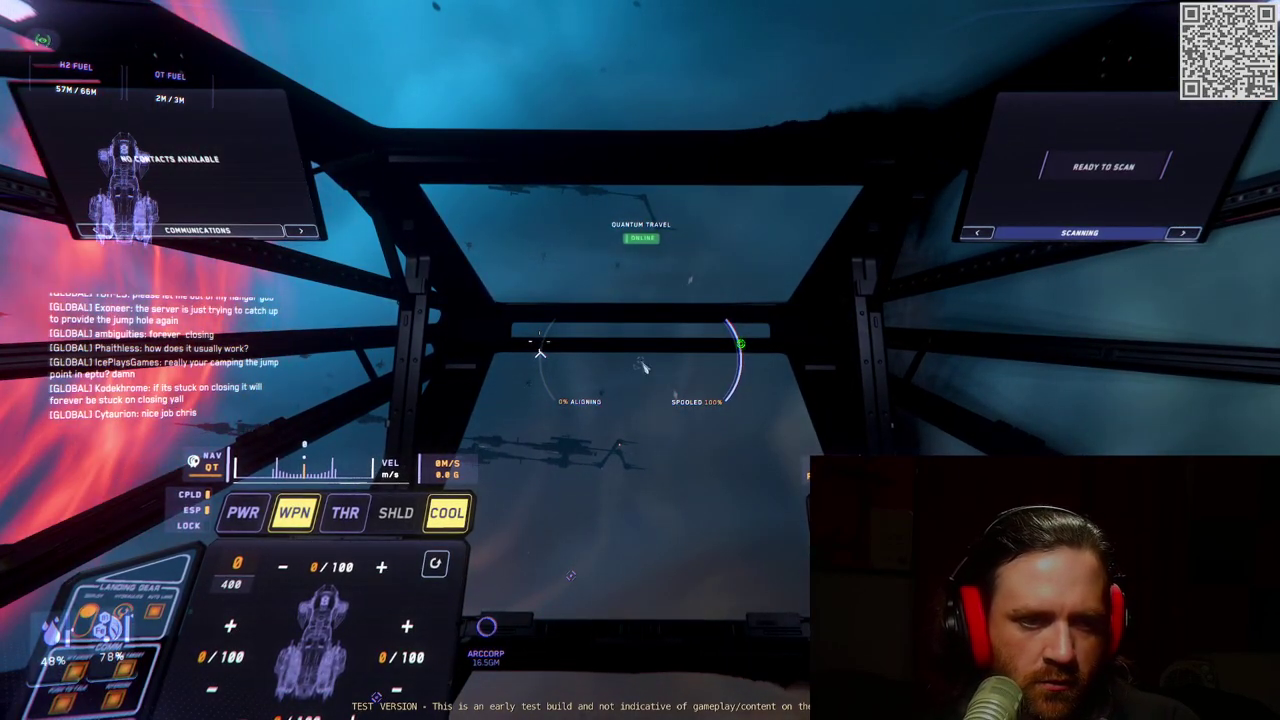
key(Return)
text(Im cur)
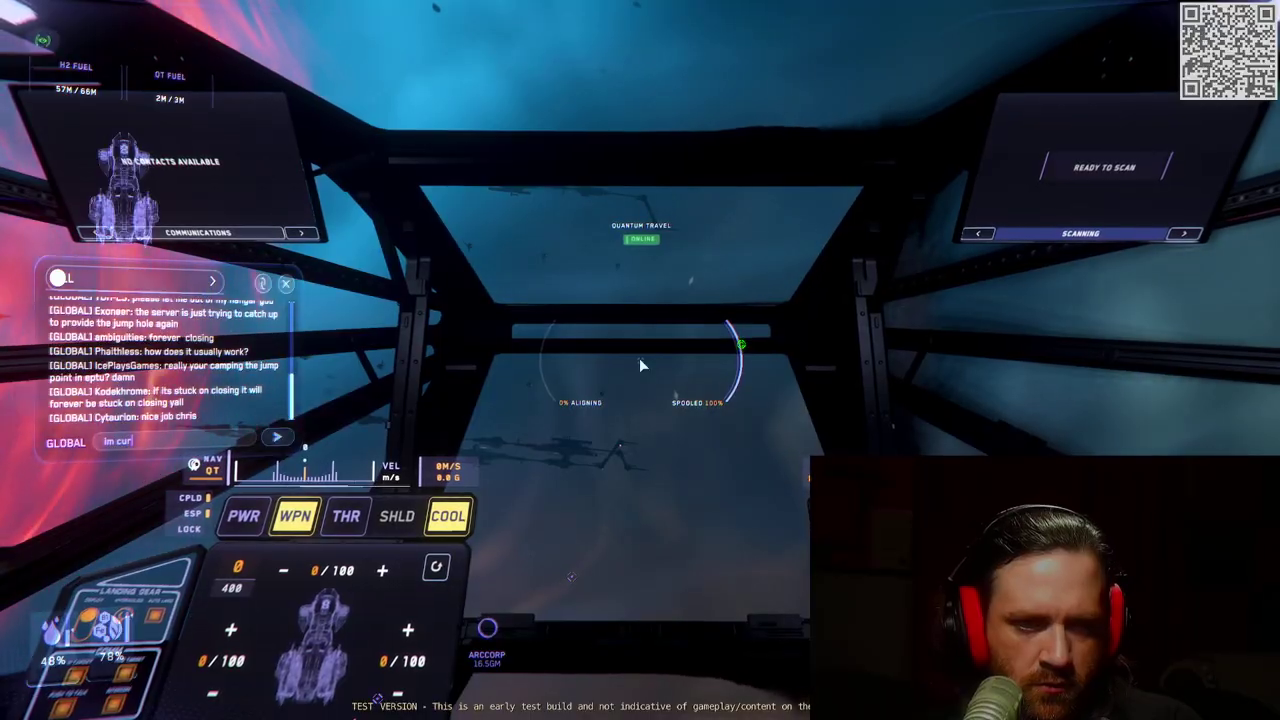
text(rently sitt)
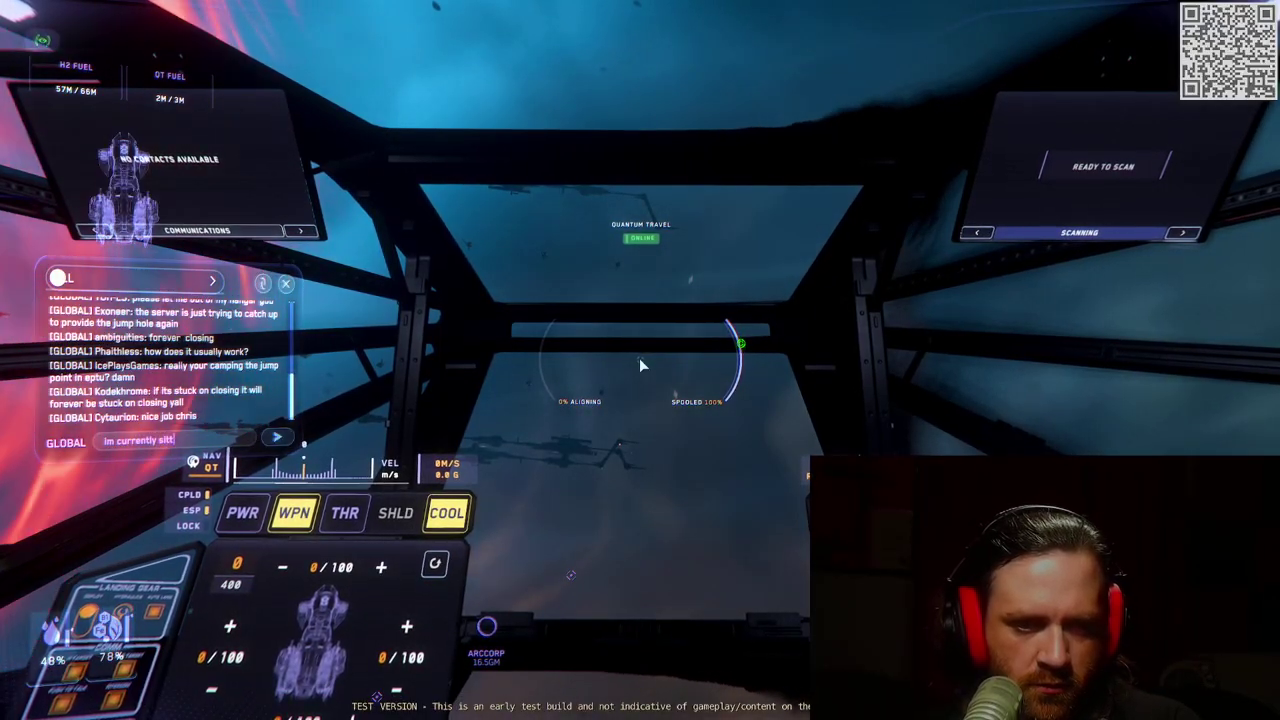
text(ing in the jump hole )
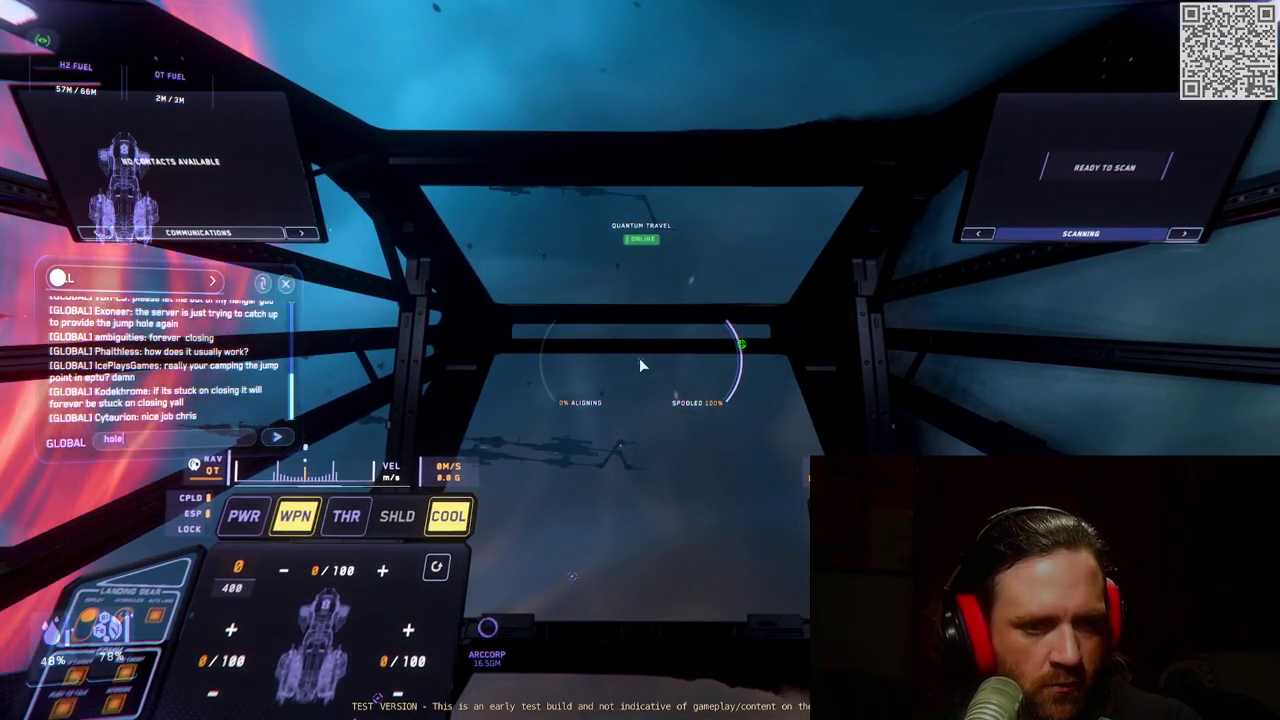
text(thats not working if)
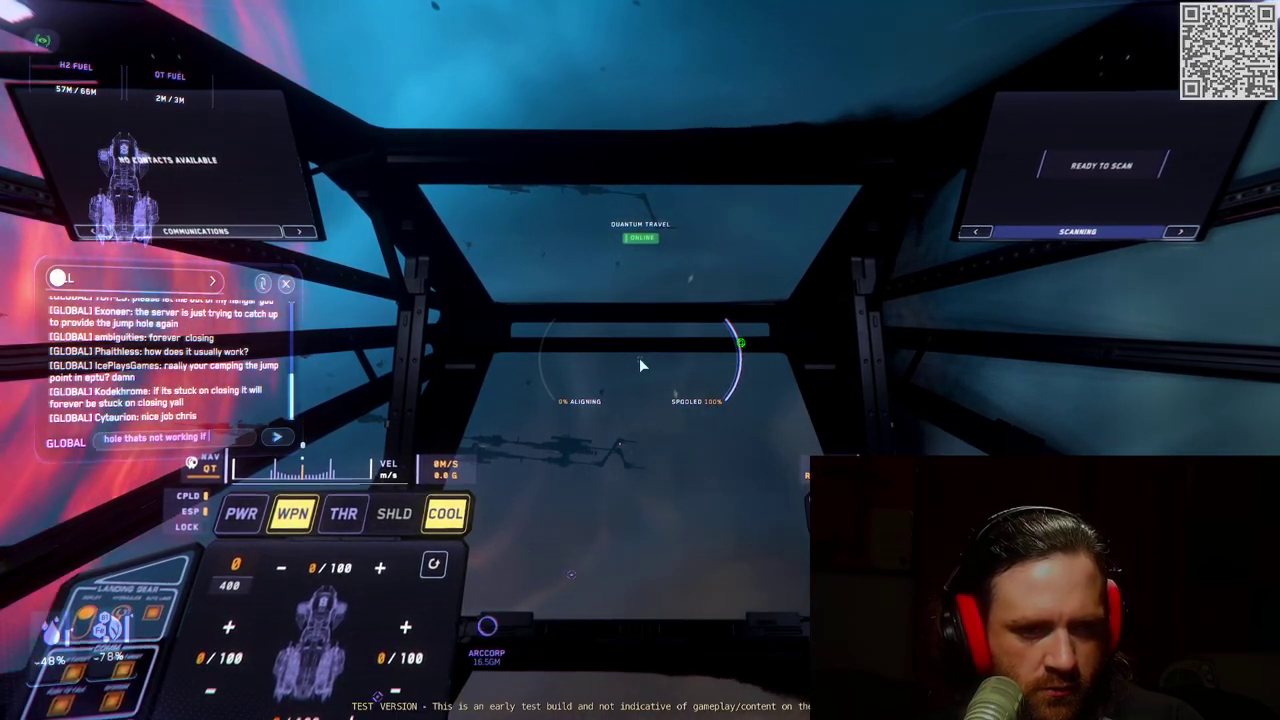
key(Return)
text(woul)
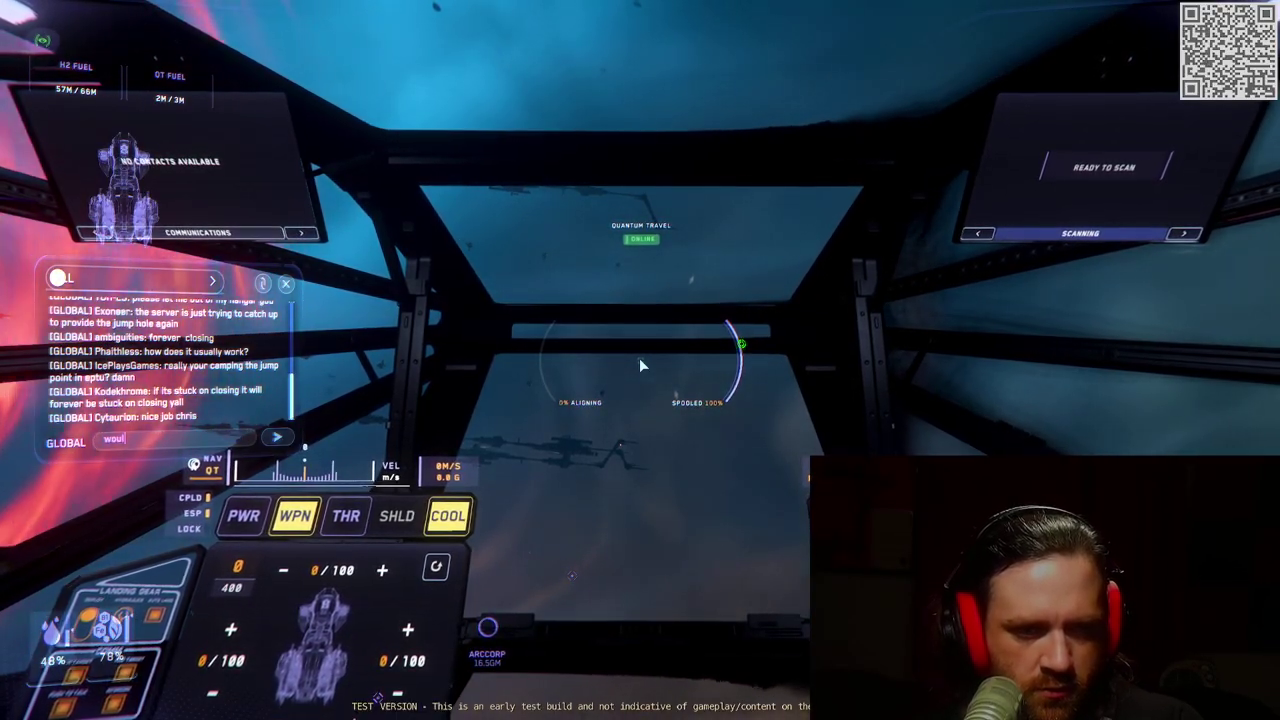
text(d let te see)
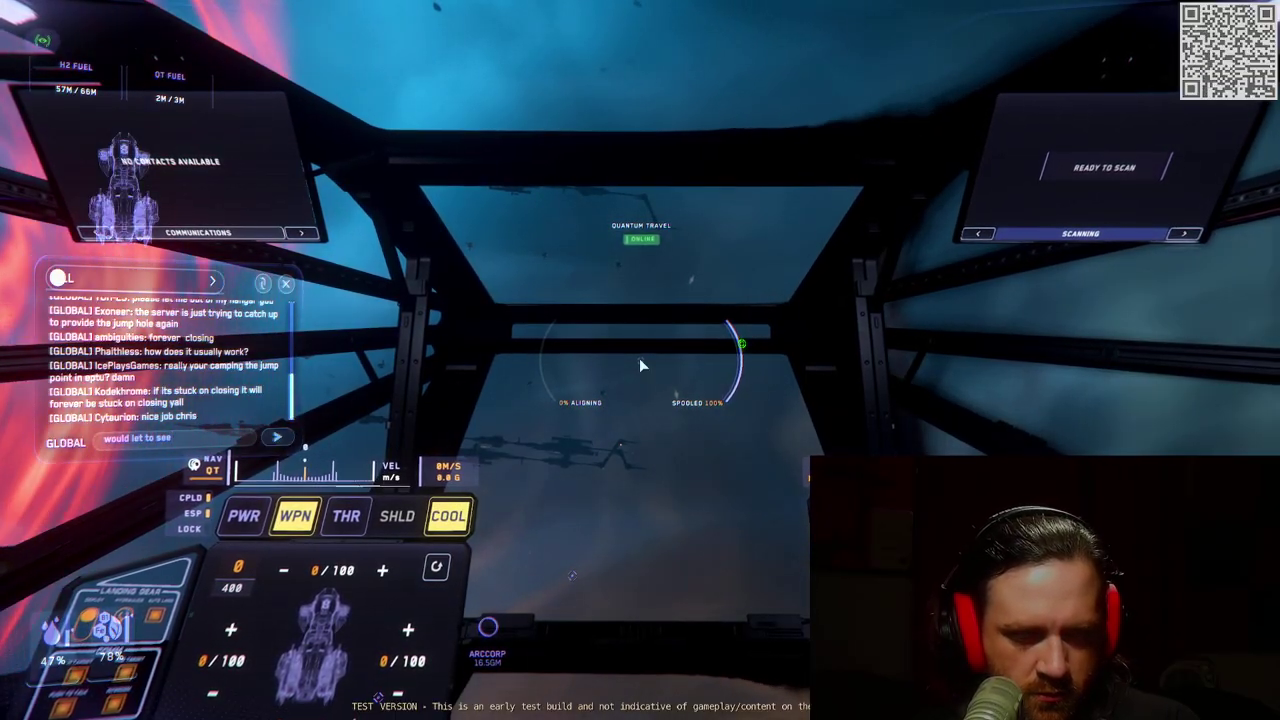
key(Return)
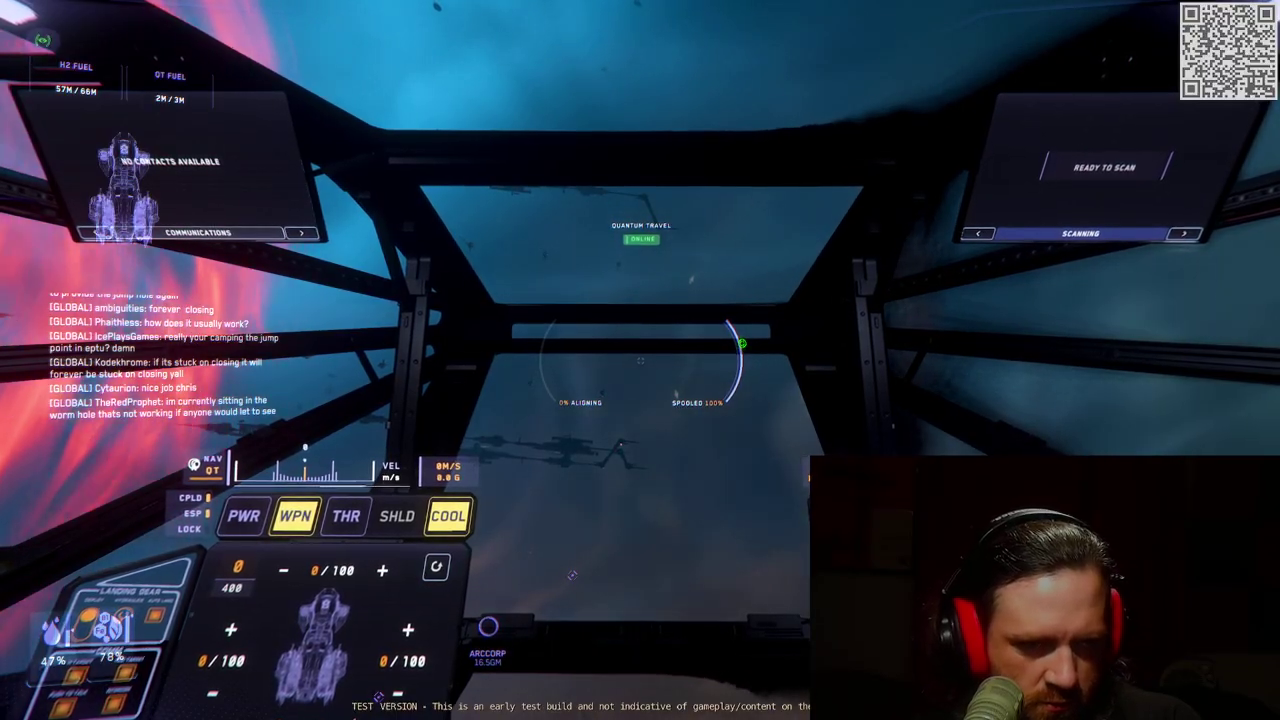
key(Return)
text(Its ab)
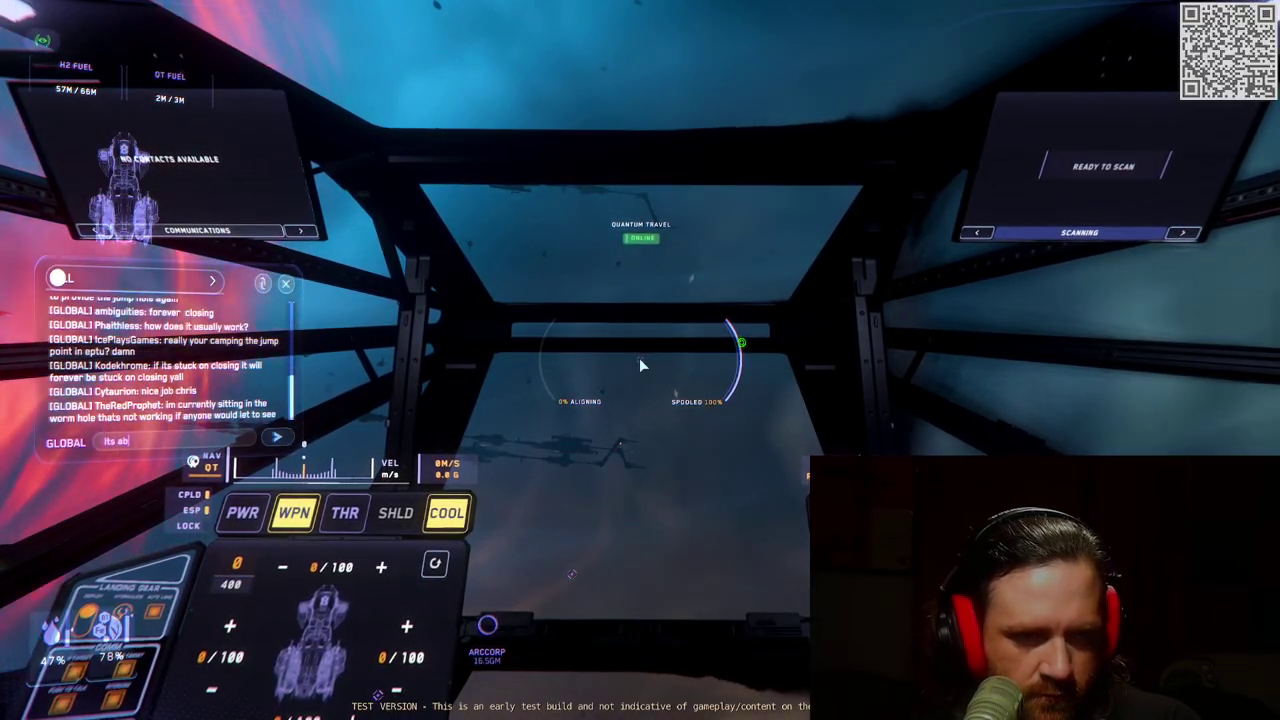
text(its above the j)
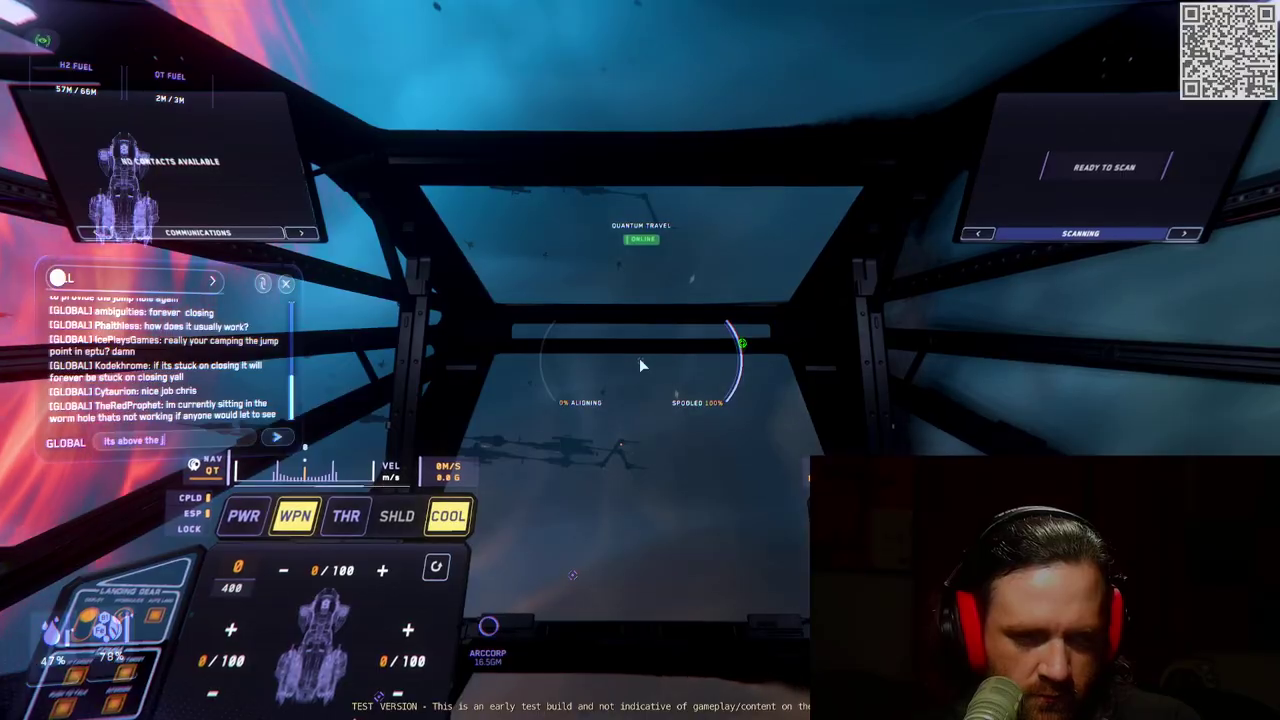
key(Return)
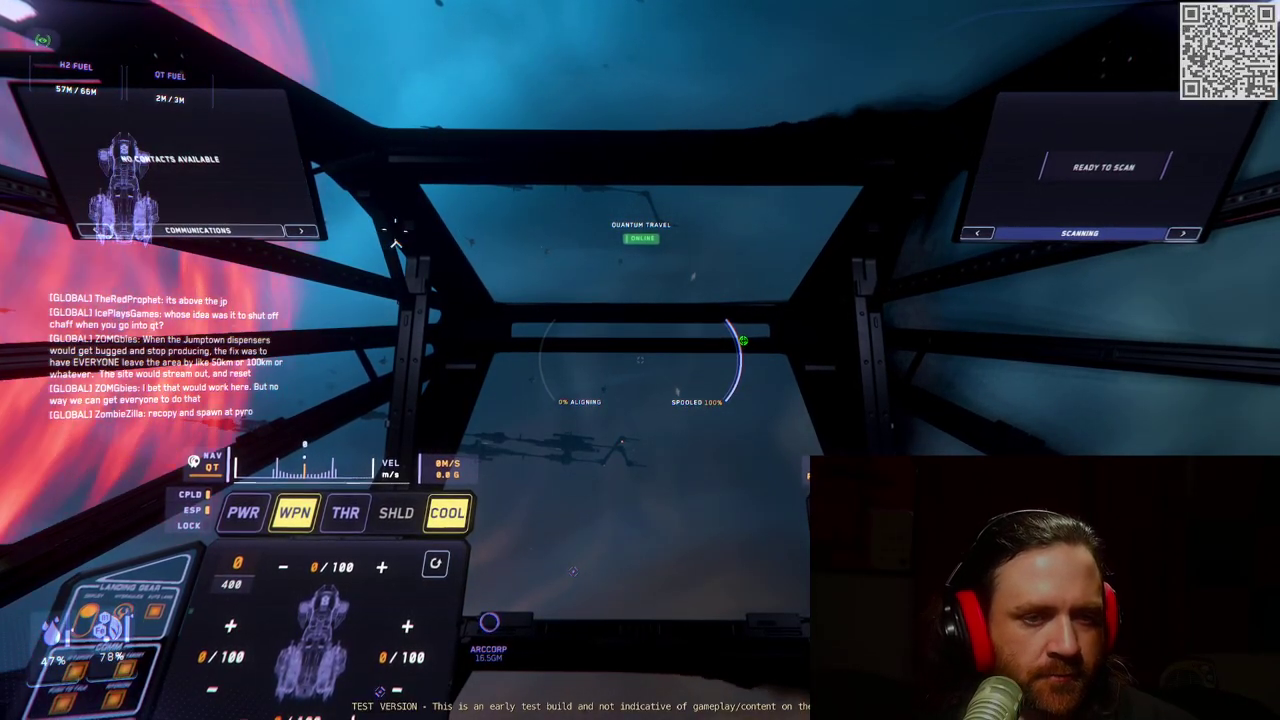
drag(395, 240, 375, 135)
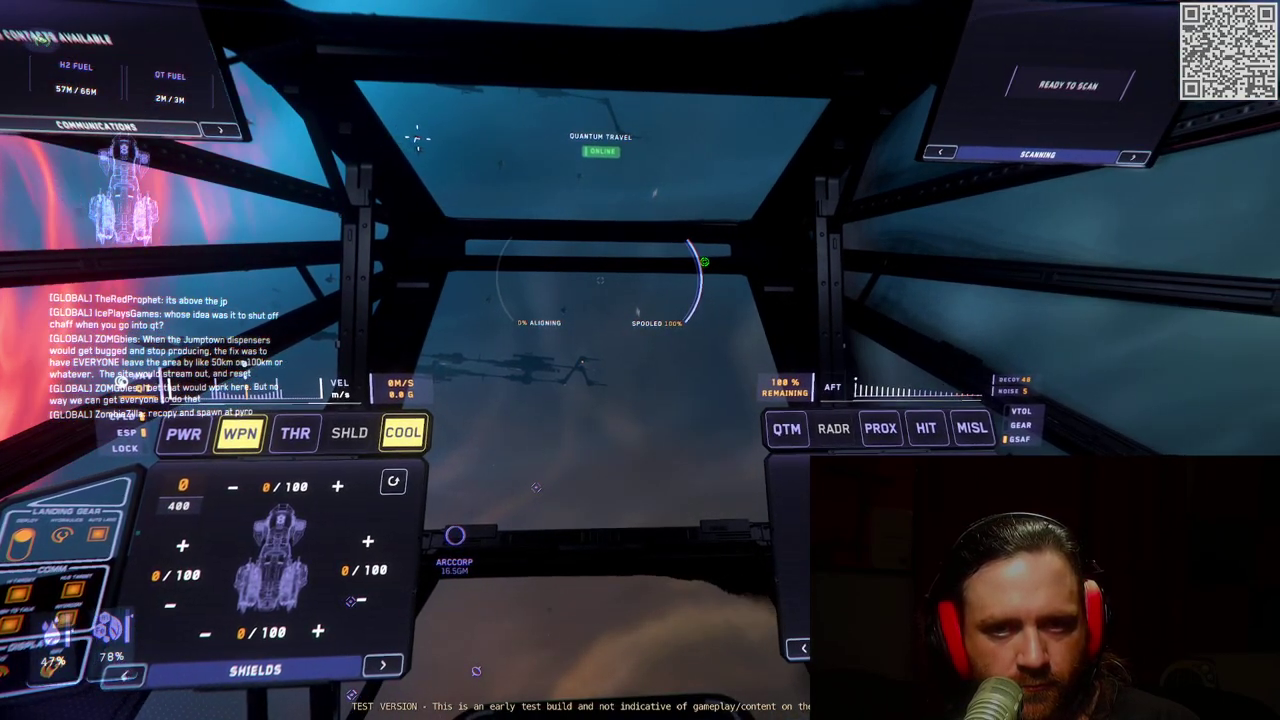
drag(415, 138, 533, 268)
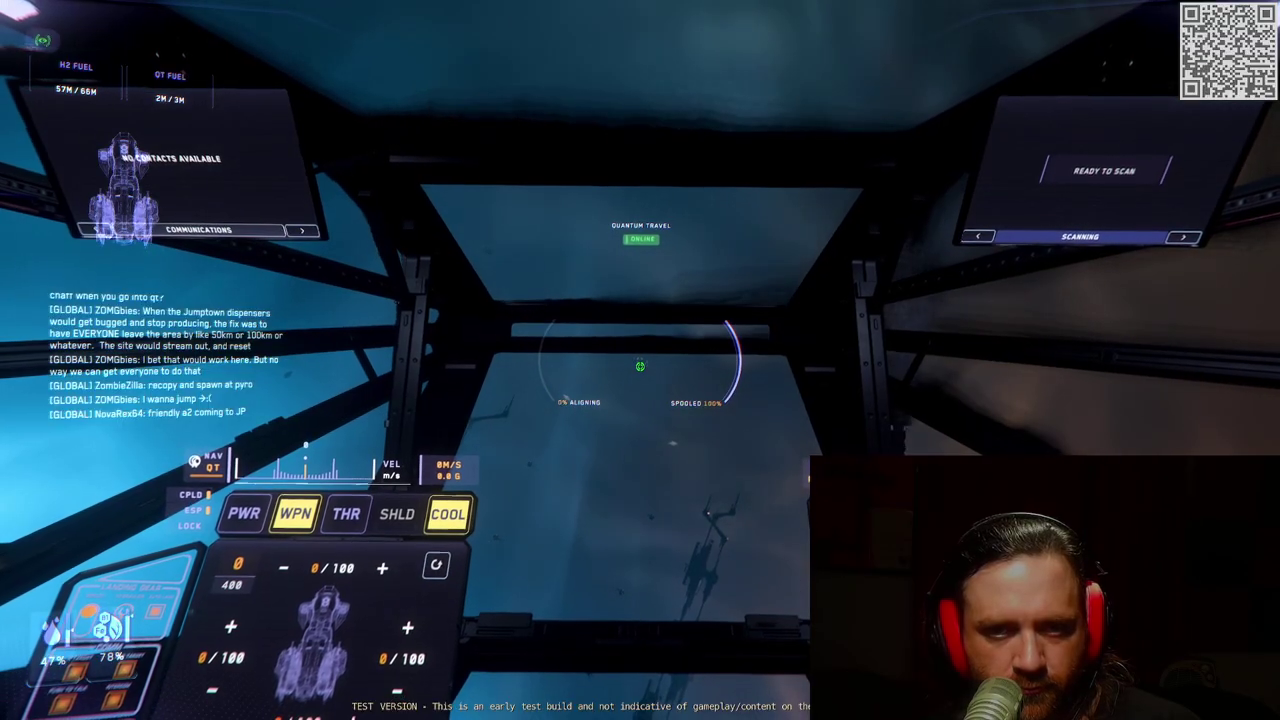
key(F4)
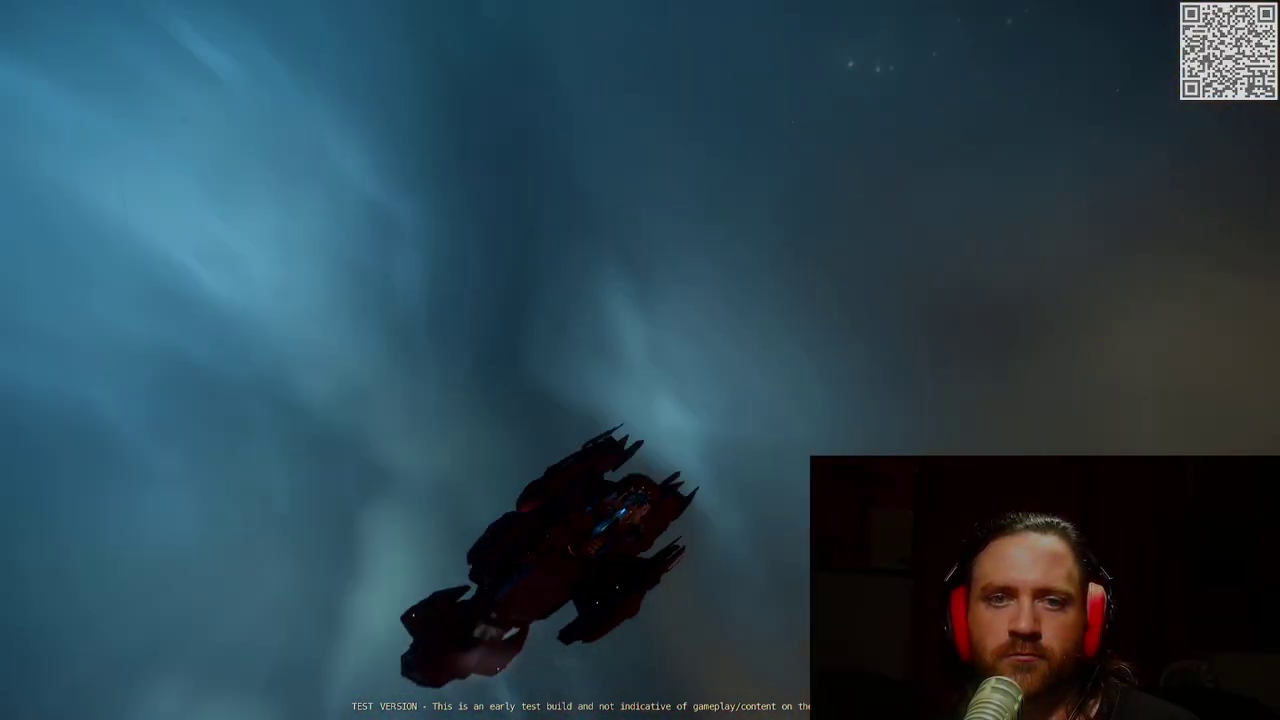
key(F4)
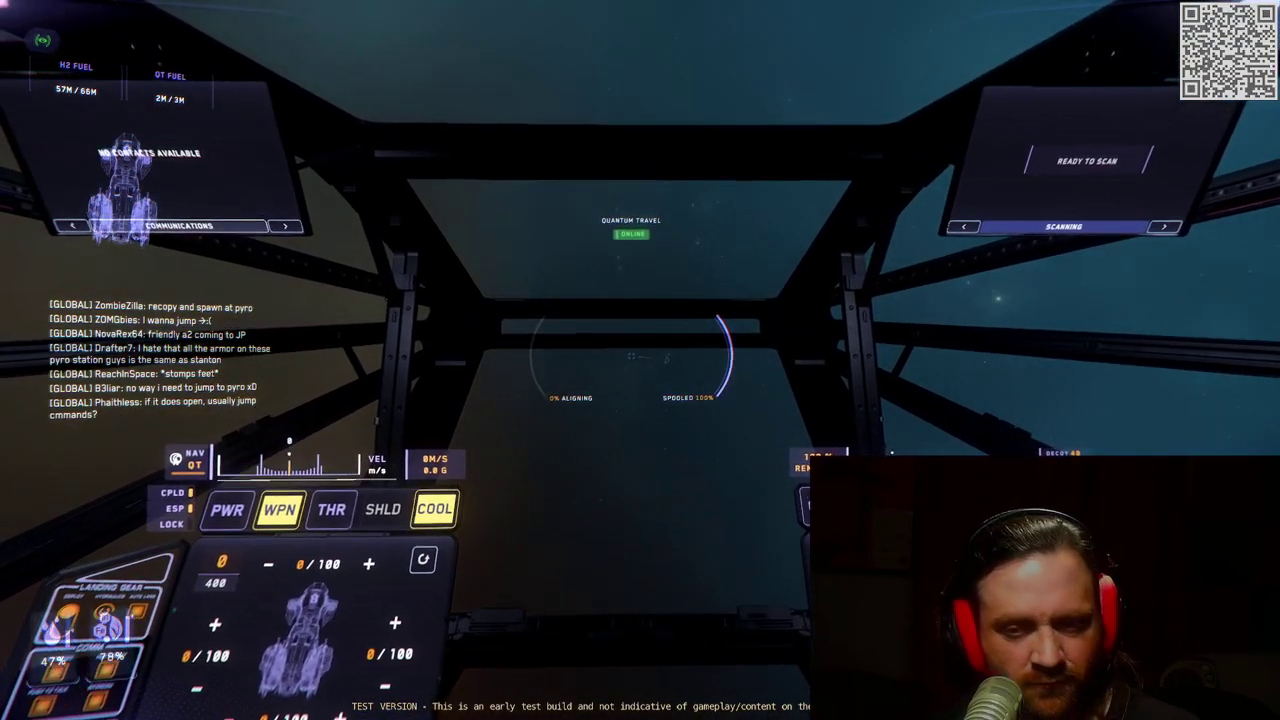
key(F4)
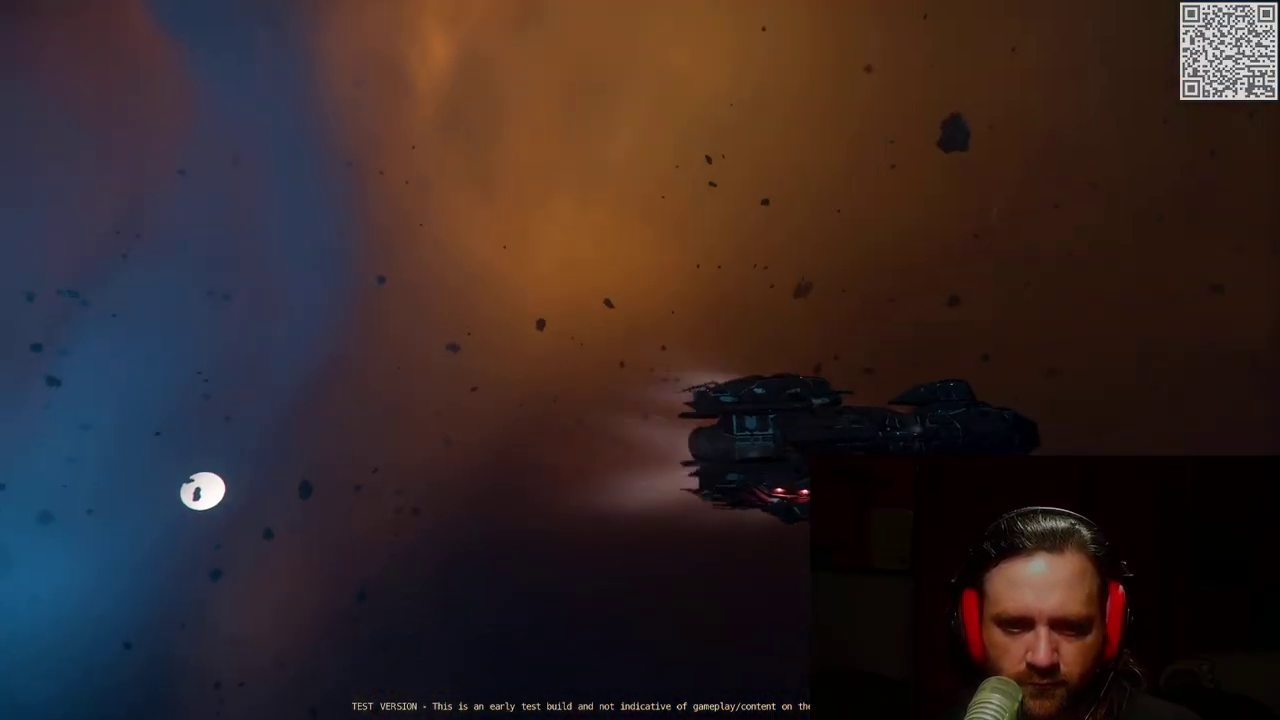
key(F4)
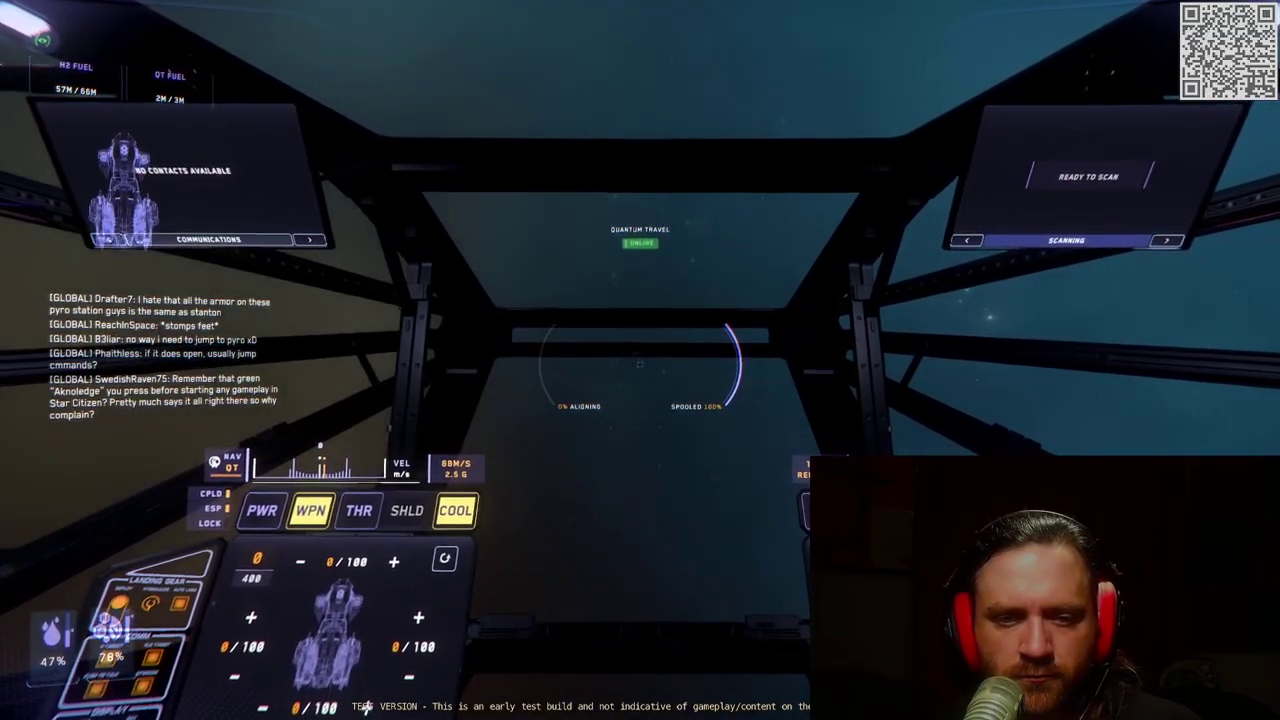
key(F4)
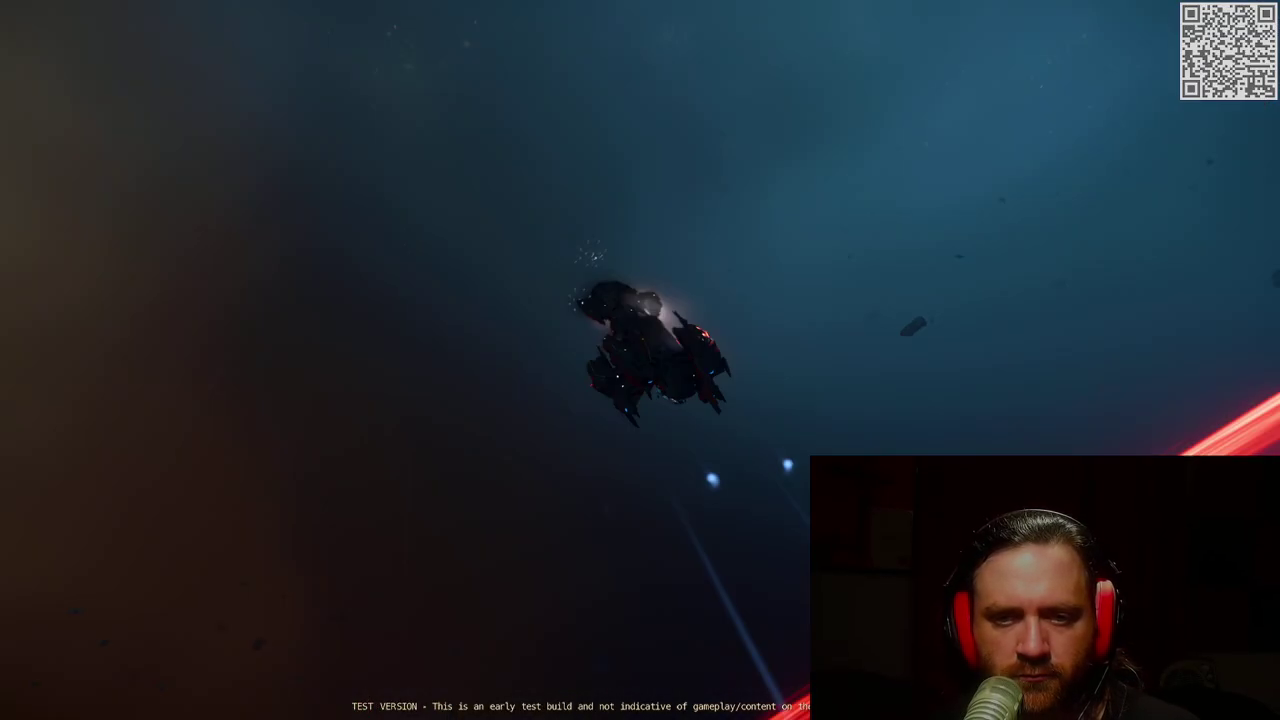
key(F4)
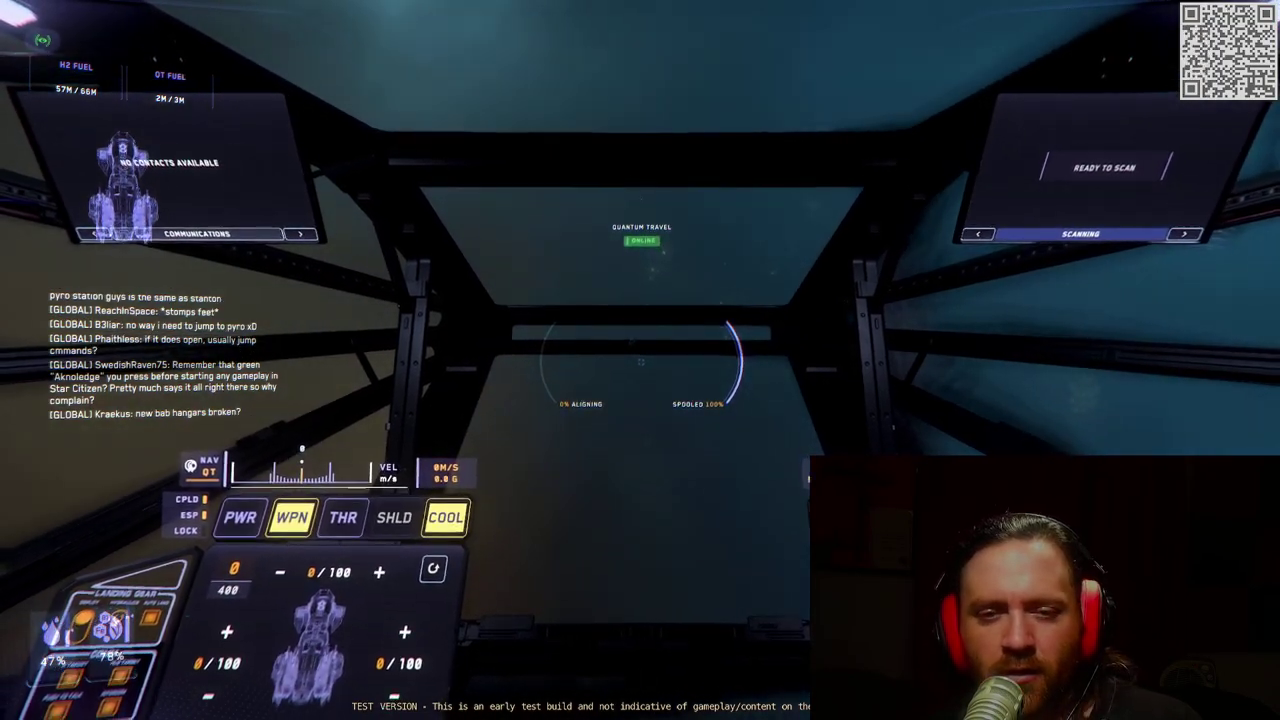
key(F4)
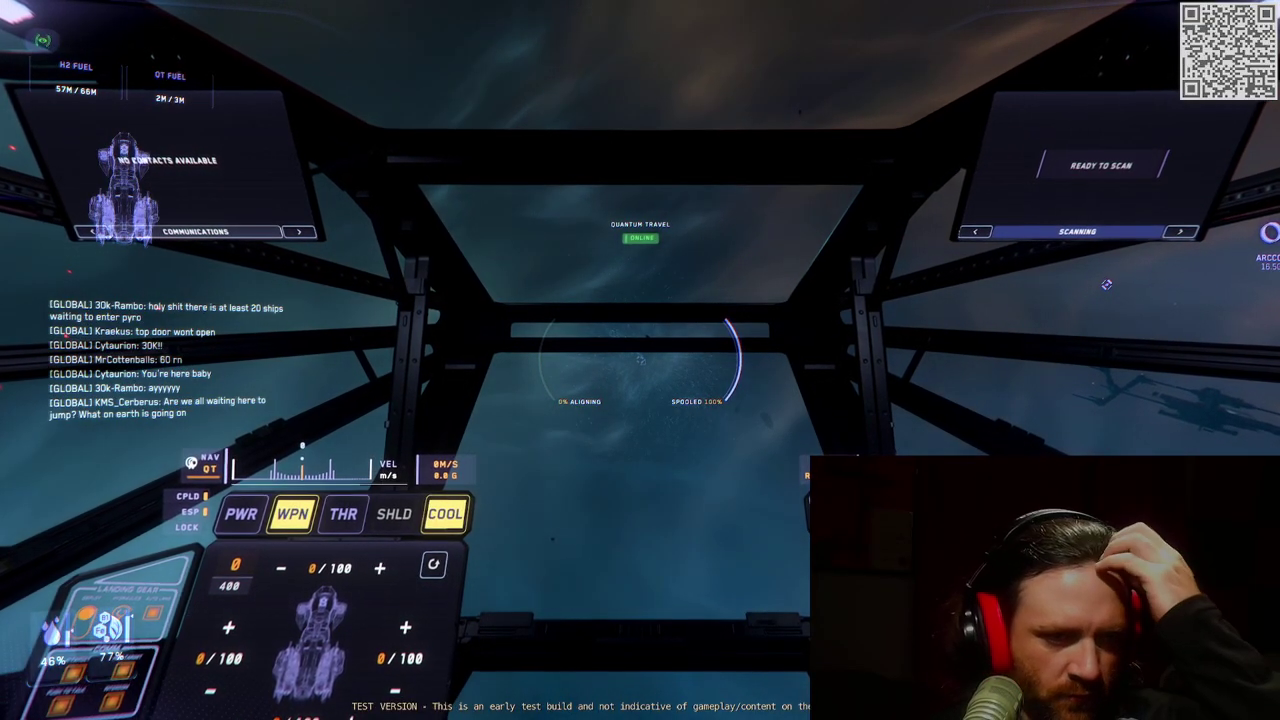
key(Return)
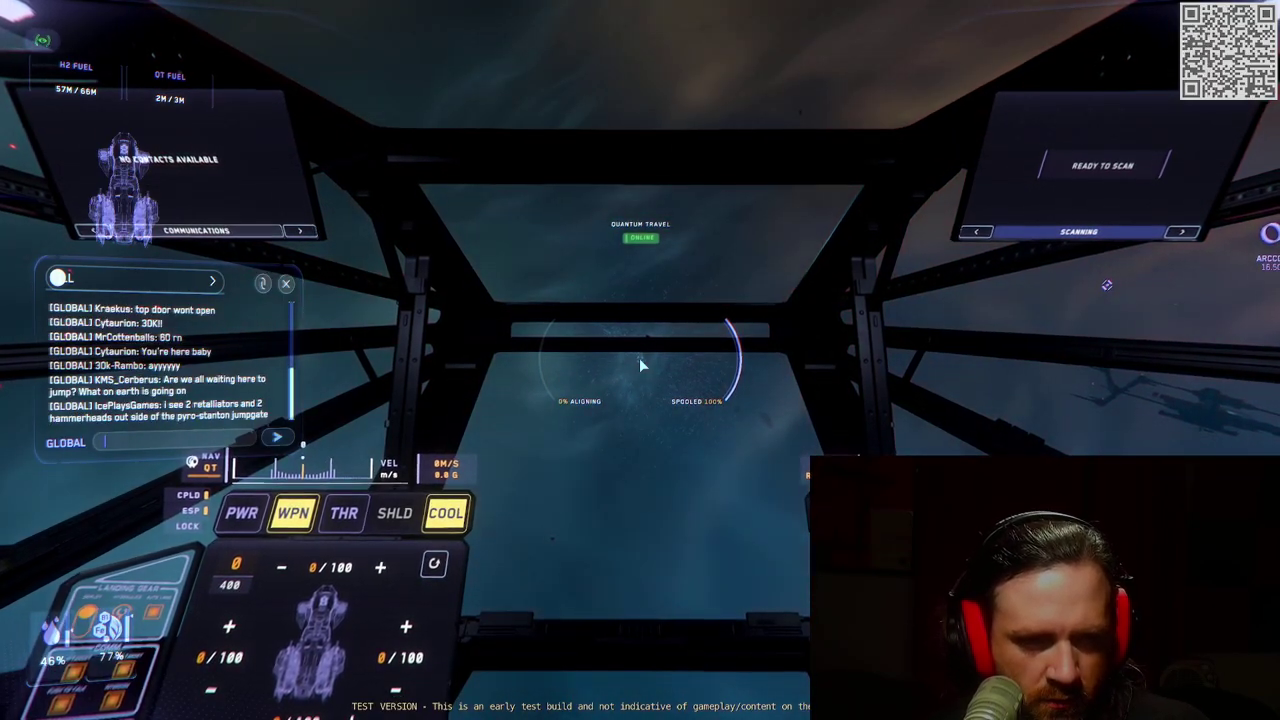
key(Escape)
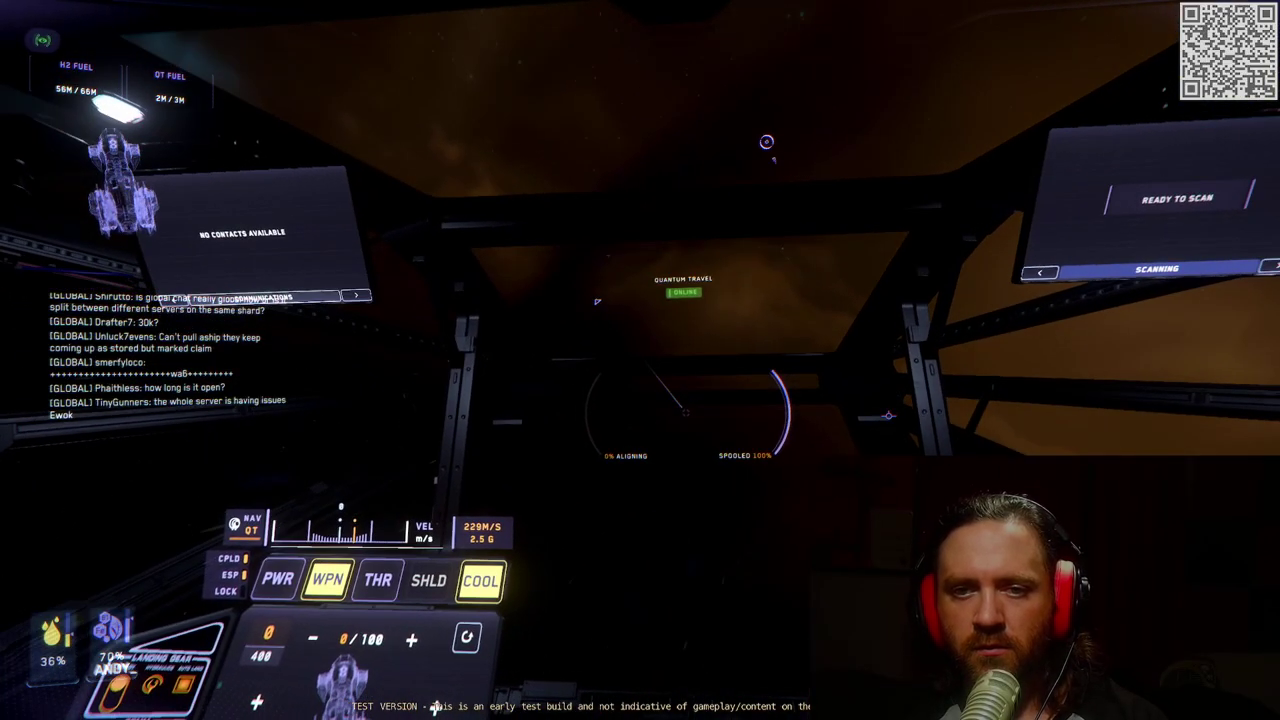
key(F4)
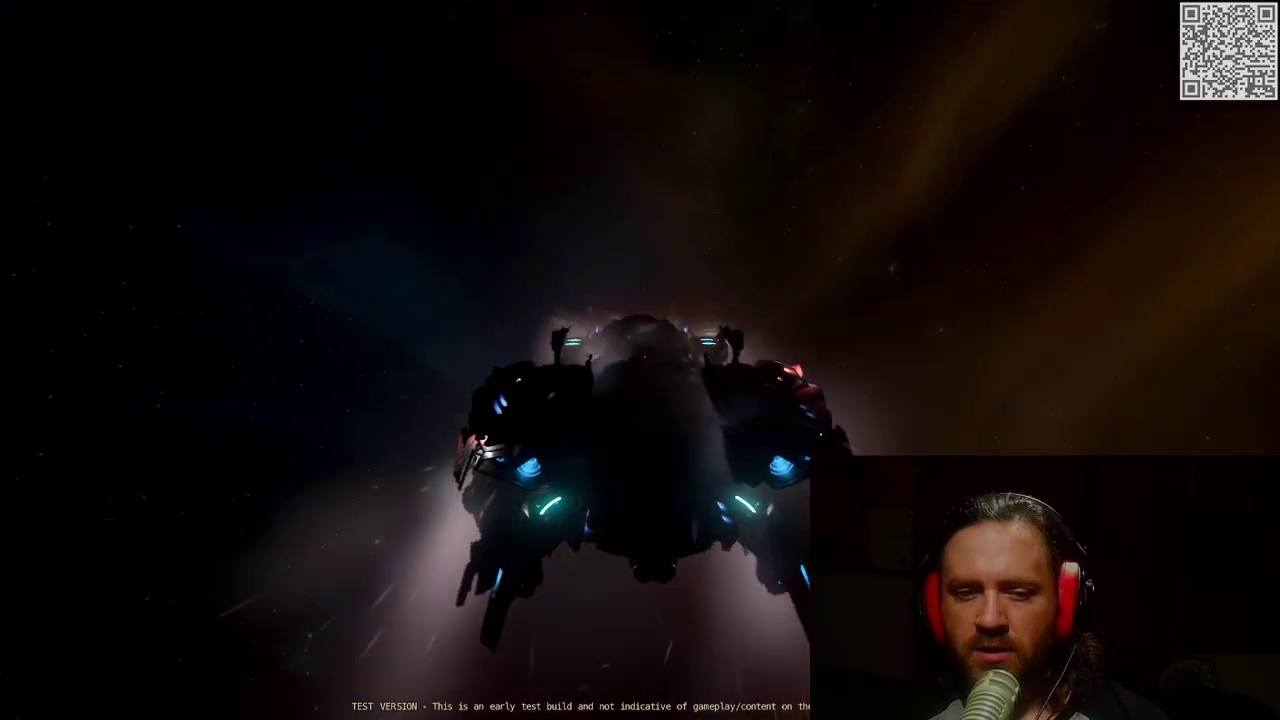
key(F4)
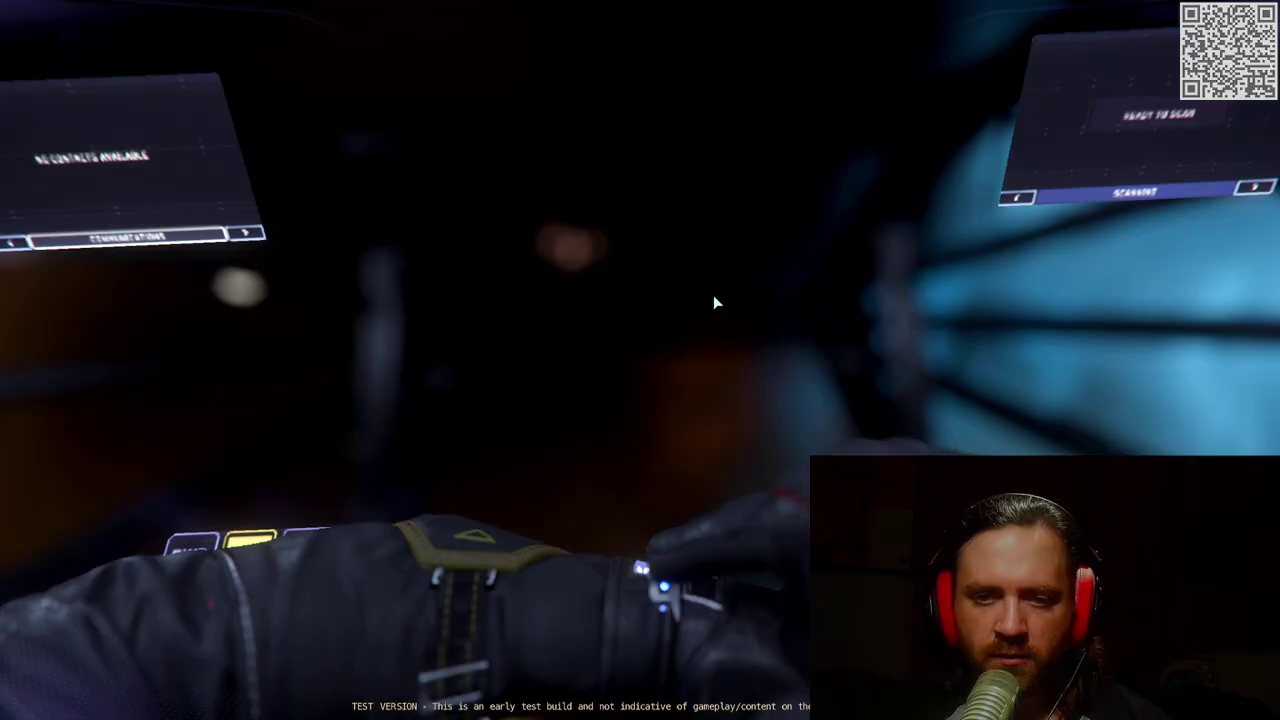
key(F2)
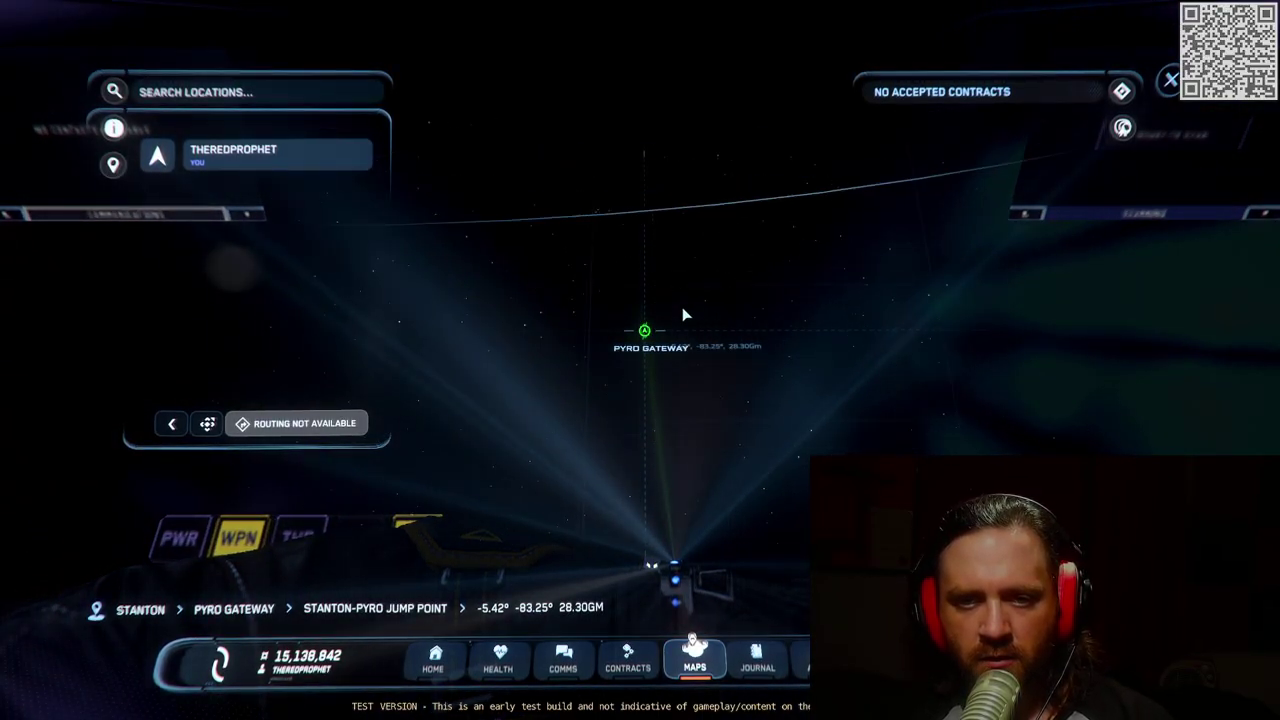
scroll(681, 307, down, 5)
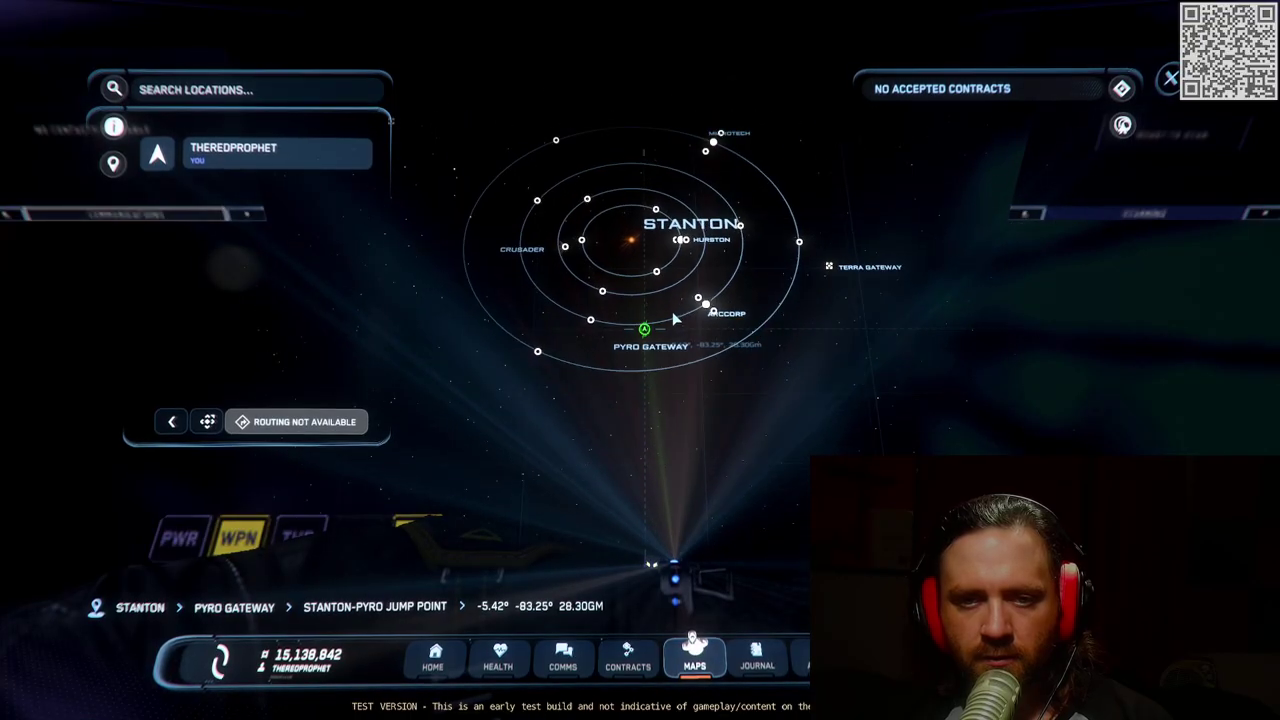
scroll(673, 318, down, 3)
scroll(673, 318, down, 3)
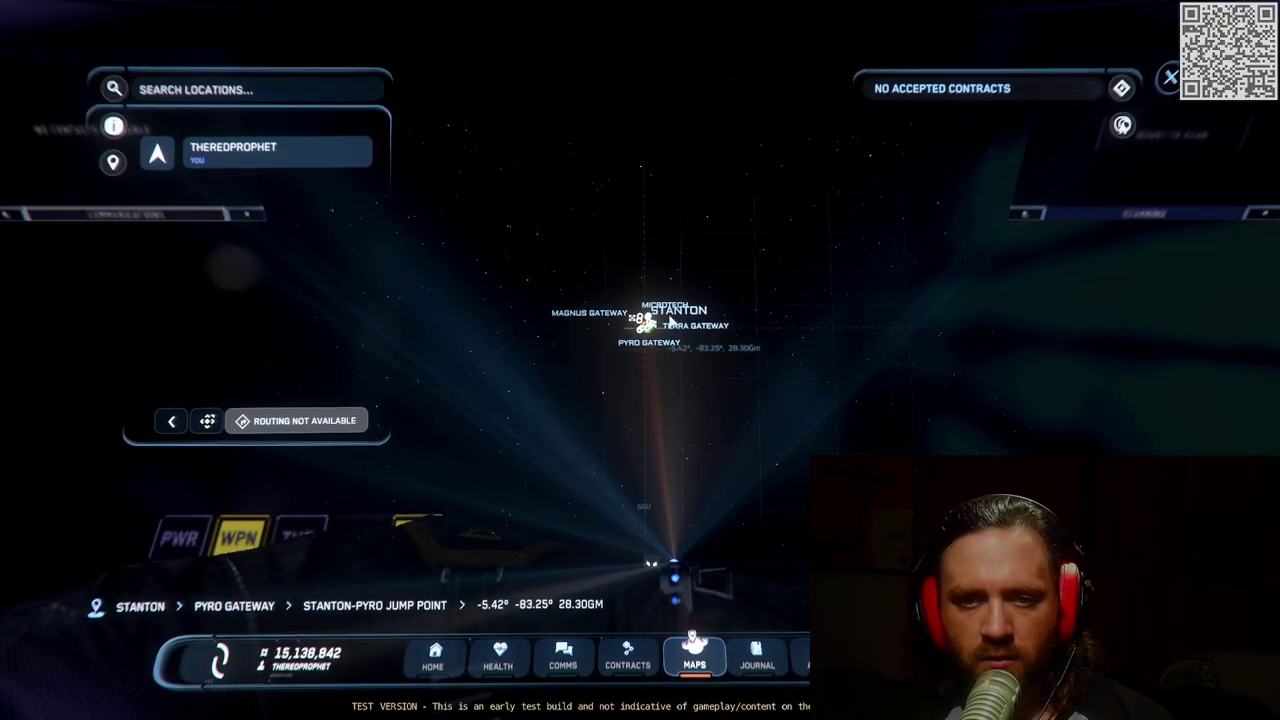
scroll(665, 318, down, 3)
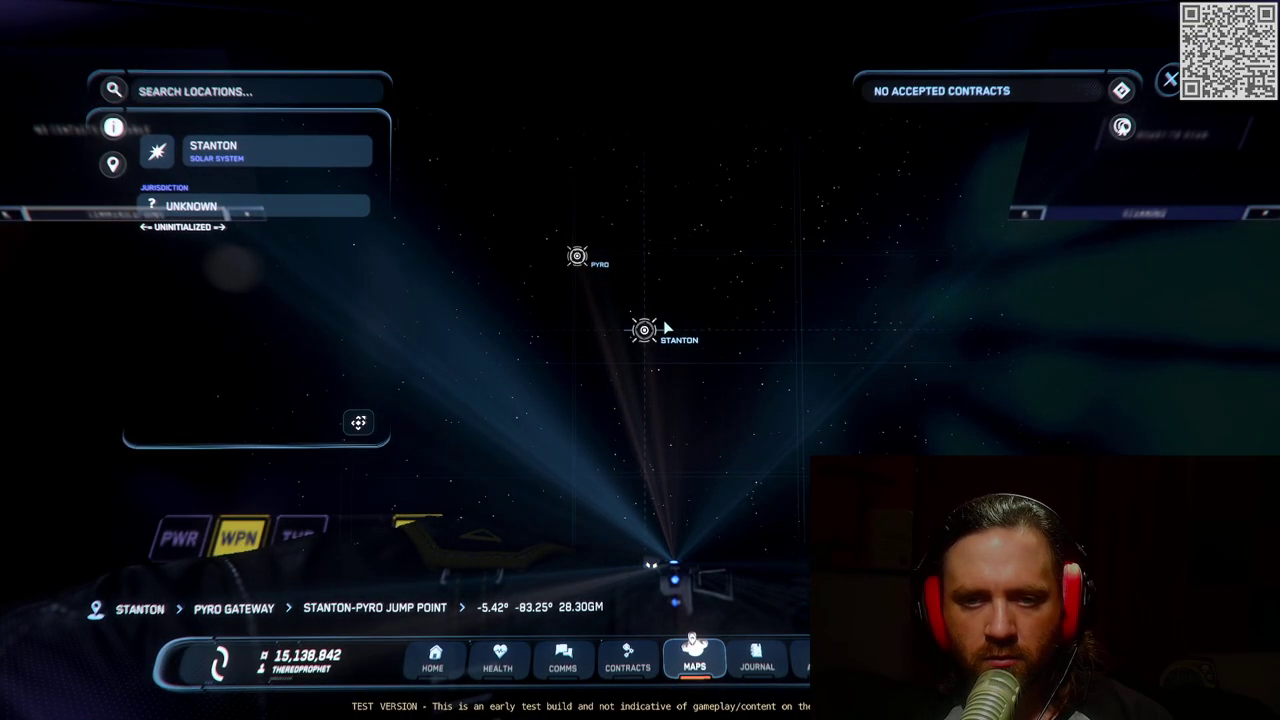
click(645, 332)
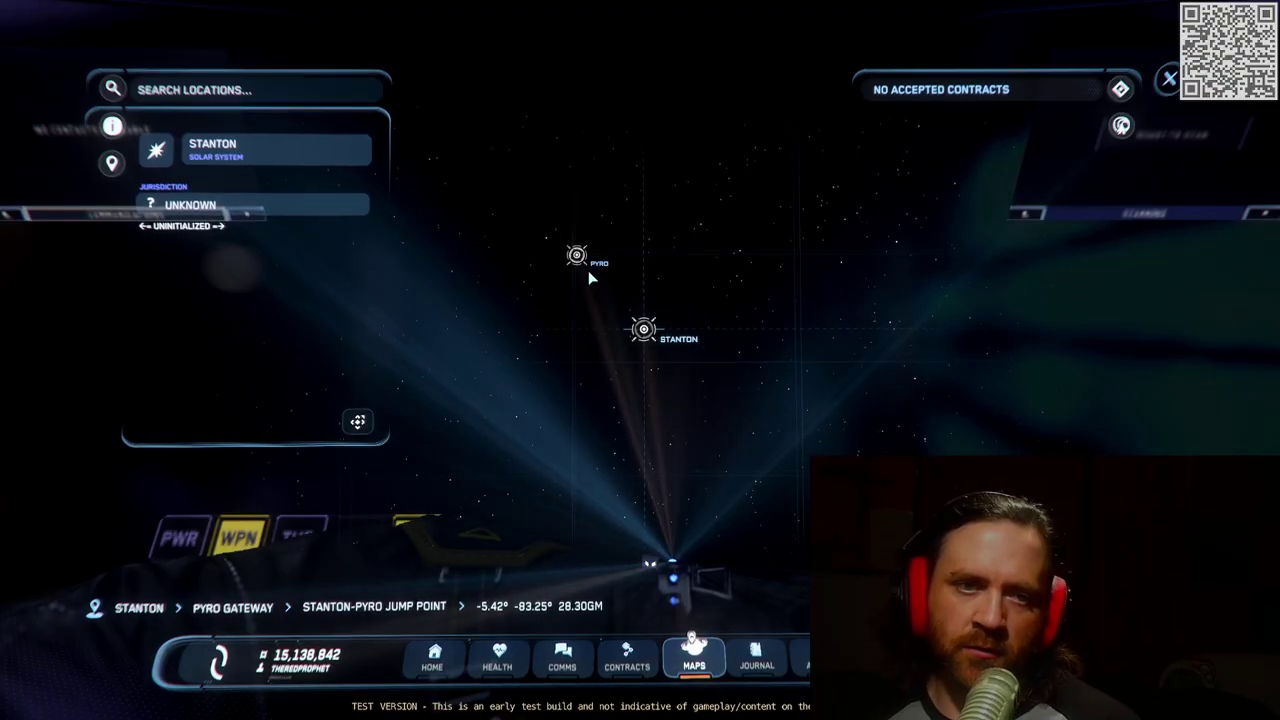
click(648, 340)
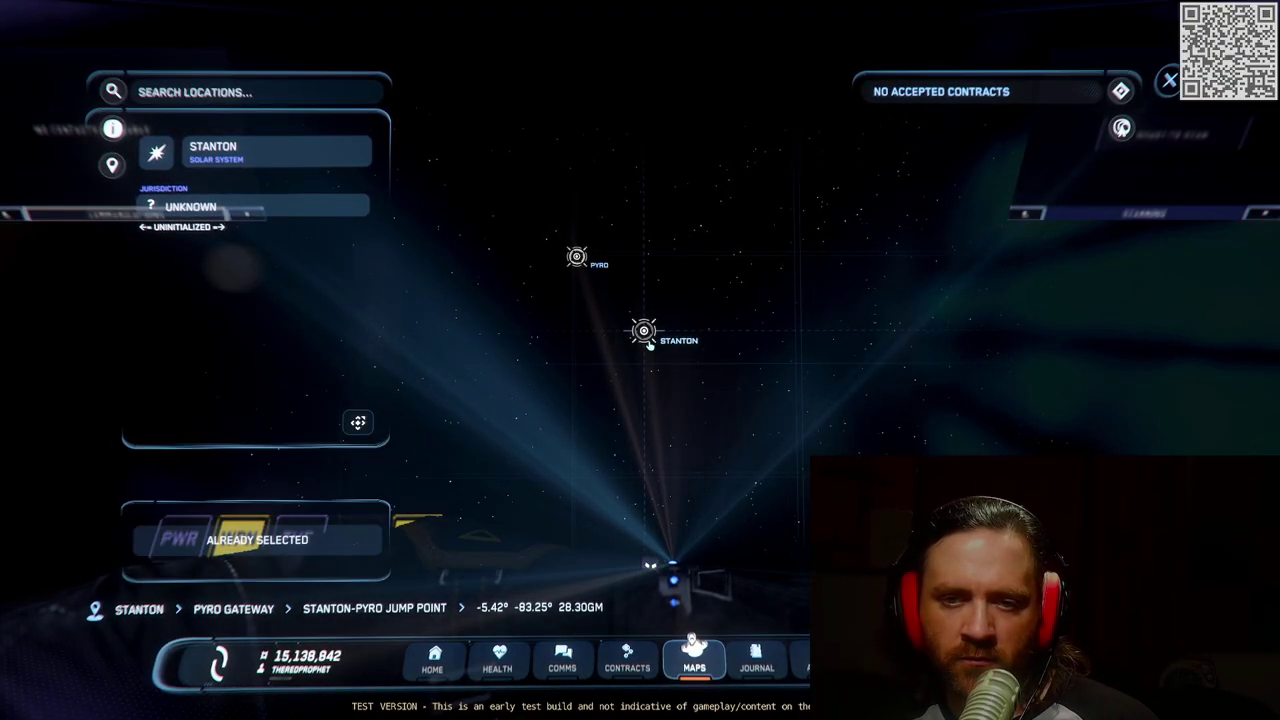
click(575, 257)
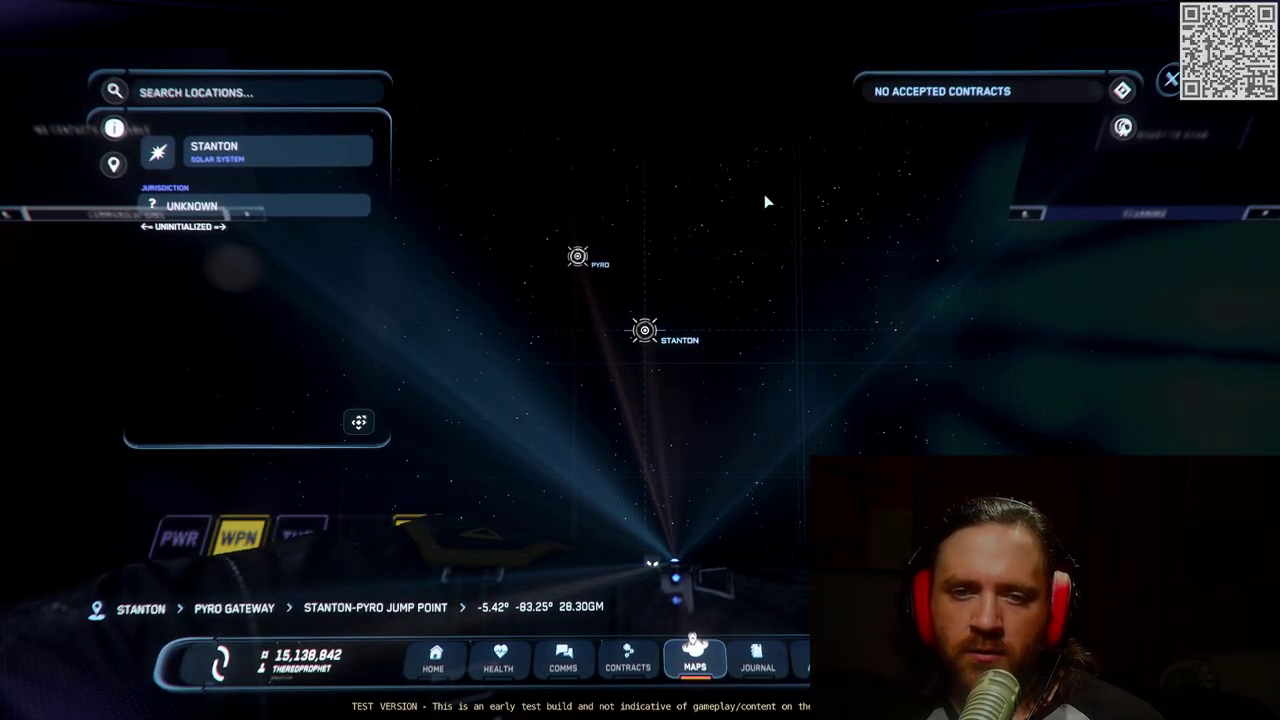
key(Escape)
key(Escape)
key(Escape)
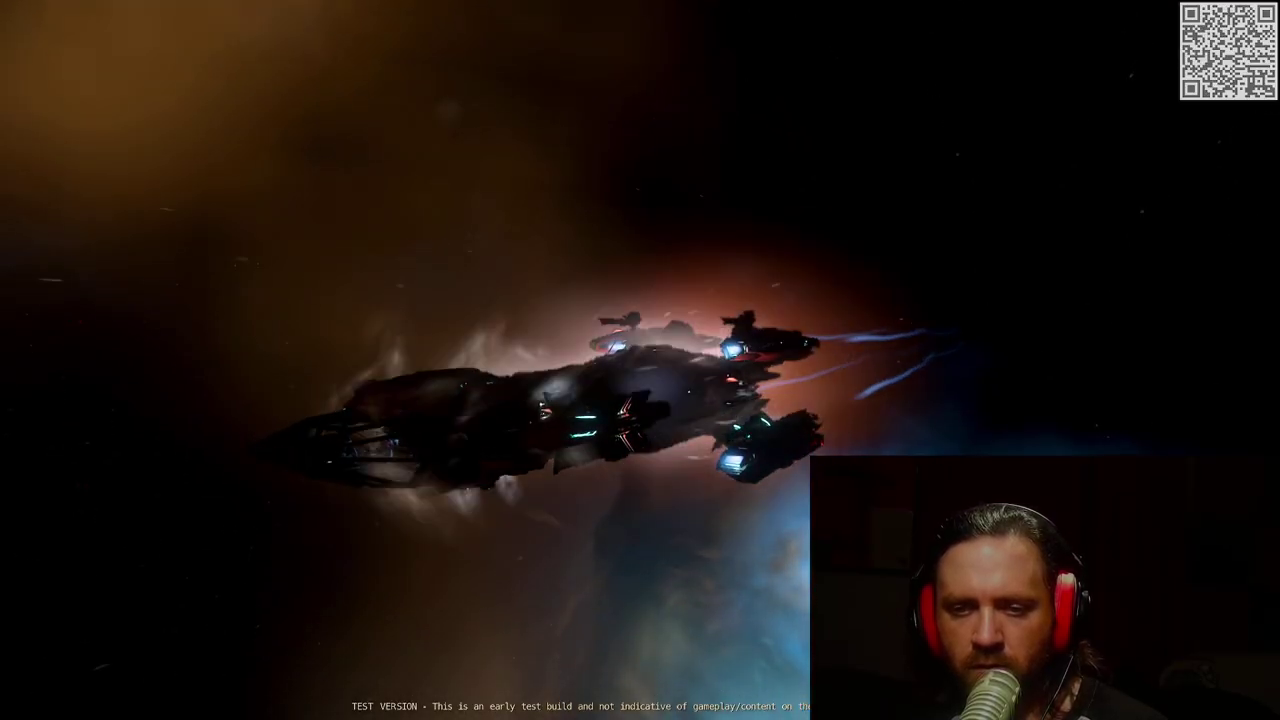
key(F4)
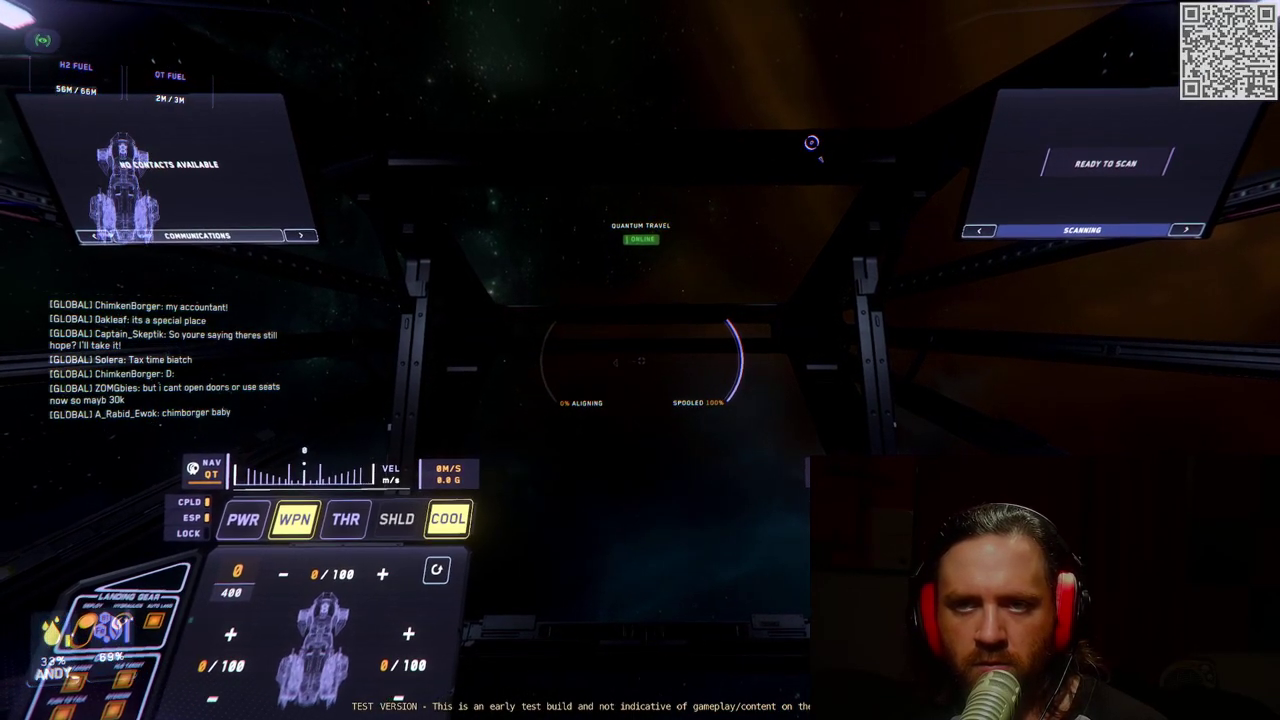
key(F4)
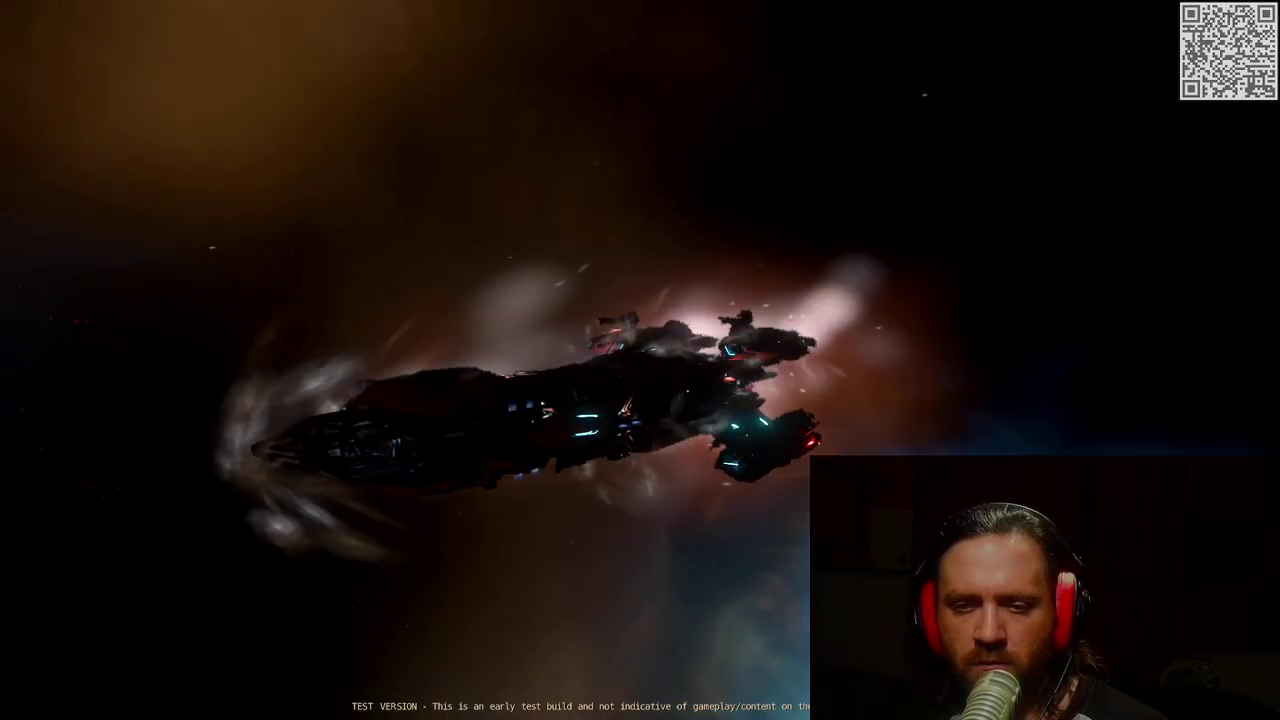
key(F4)
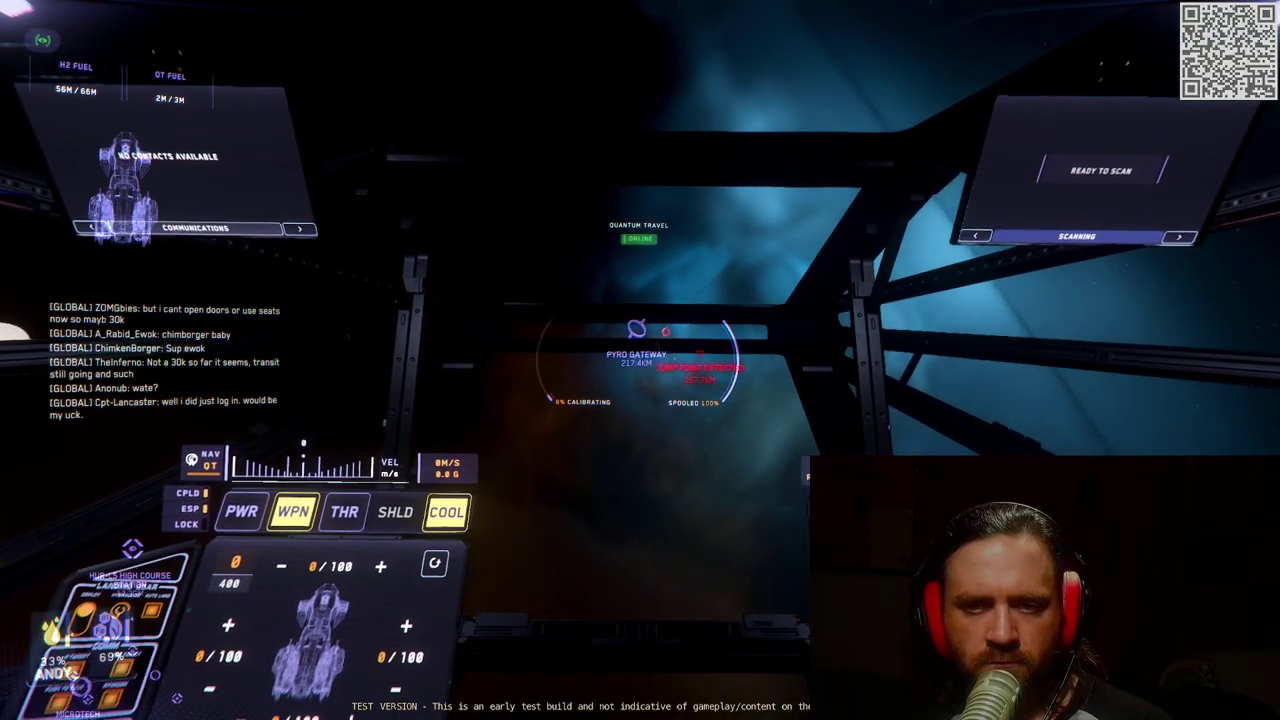
key(b)
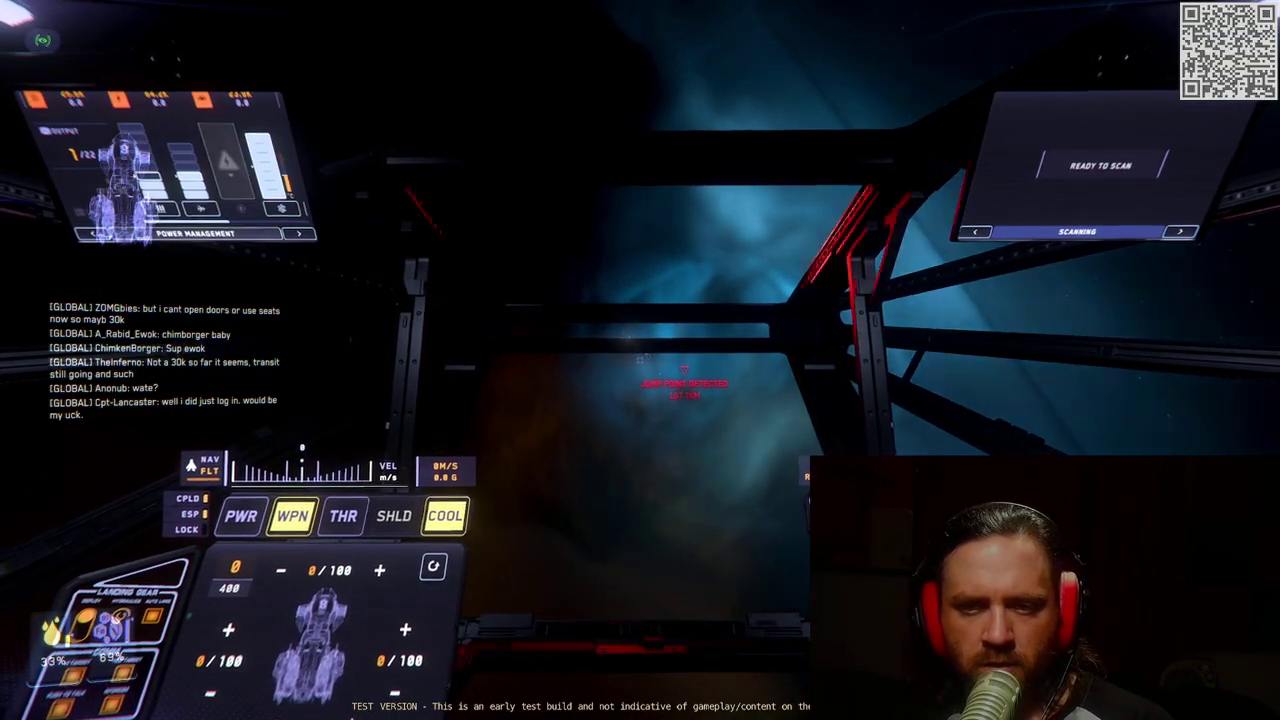
key(F4)
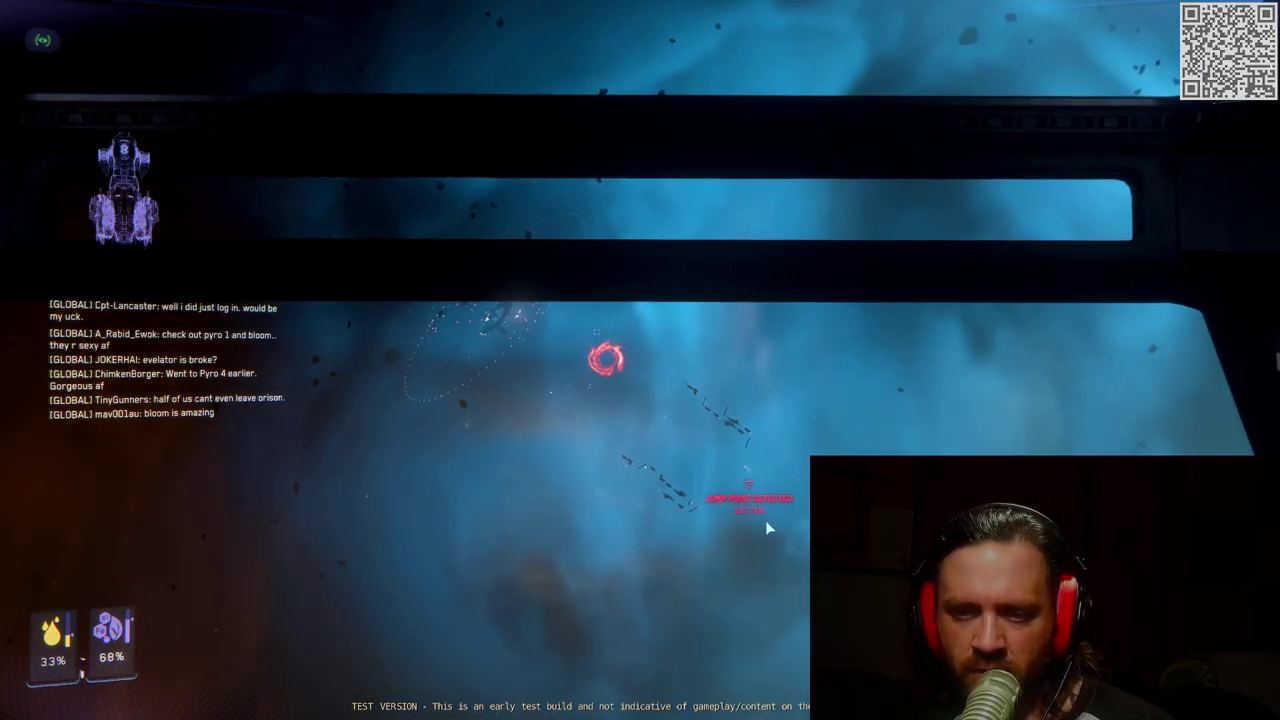
key(Tab)
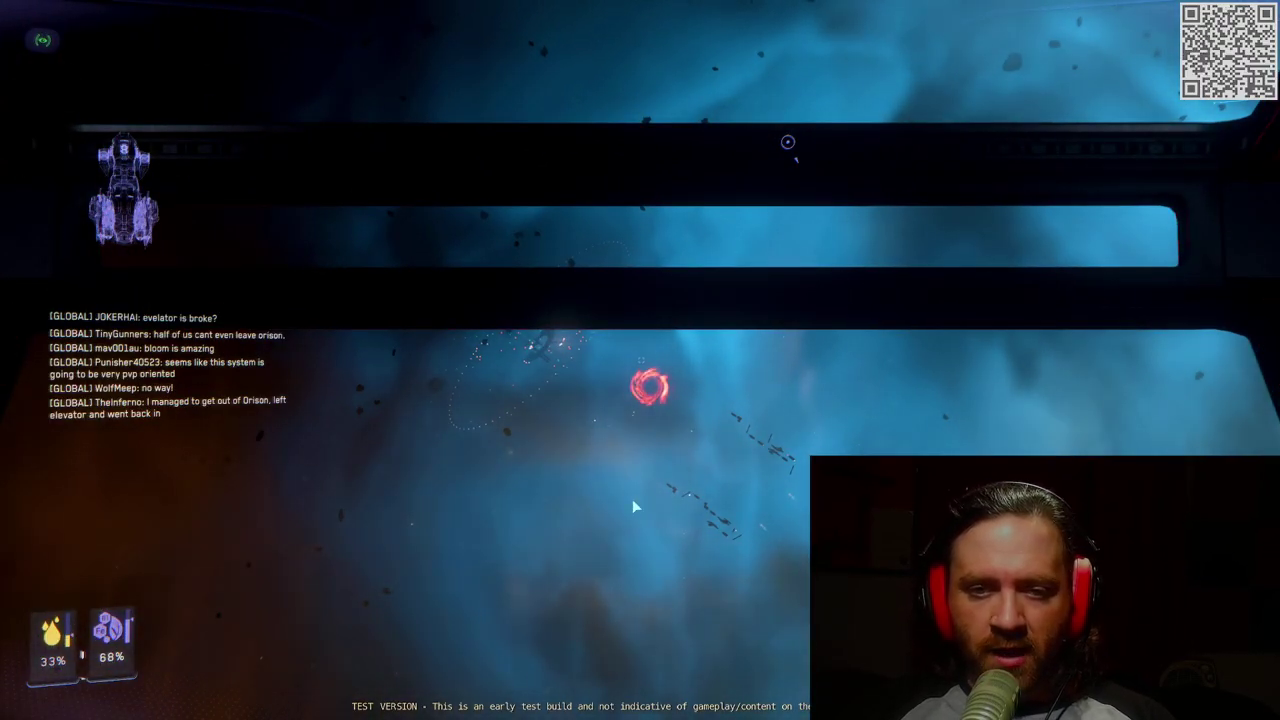
key(F4)
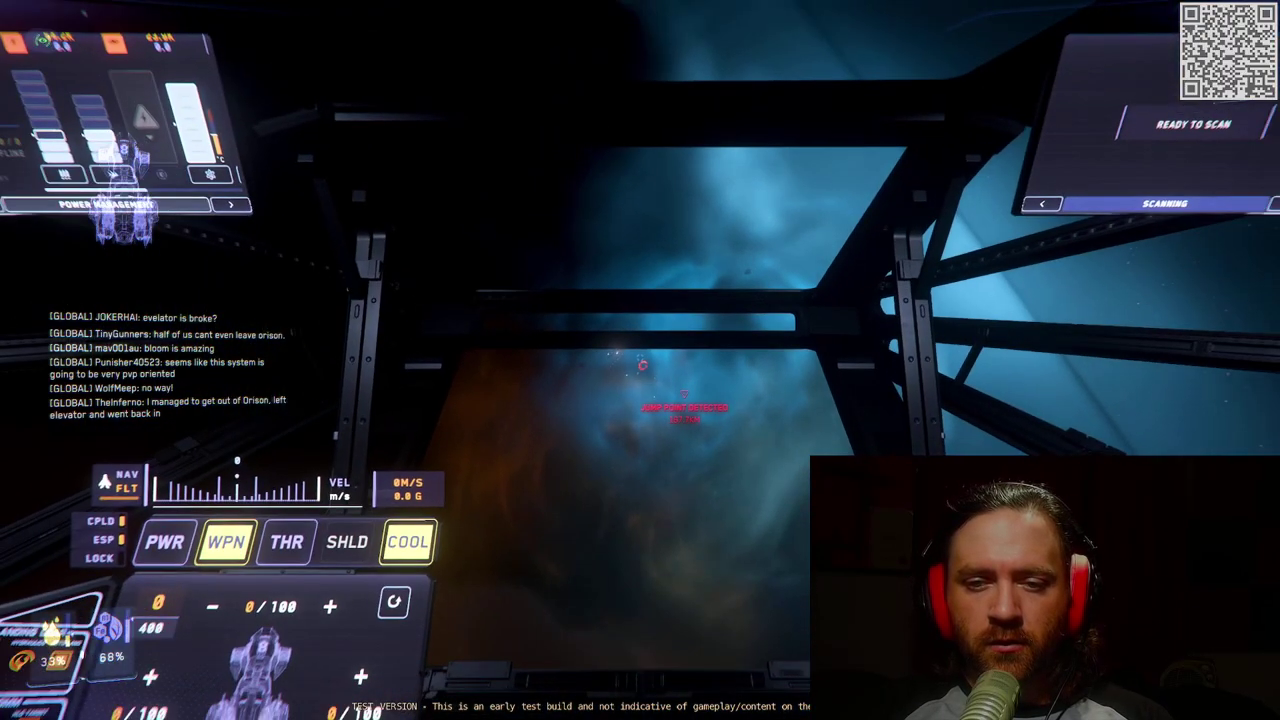